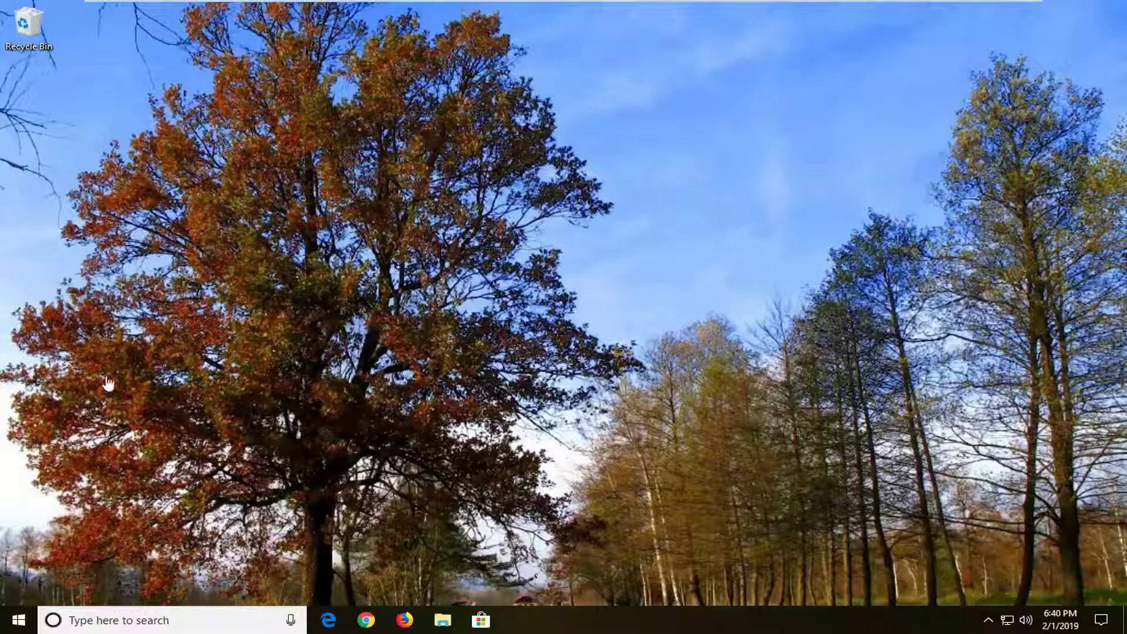
Launch Registry Editor as administrator from a Start menu search for regedit.
{"action": "left_click", "coordinate": [19, 619]}
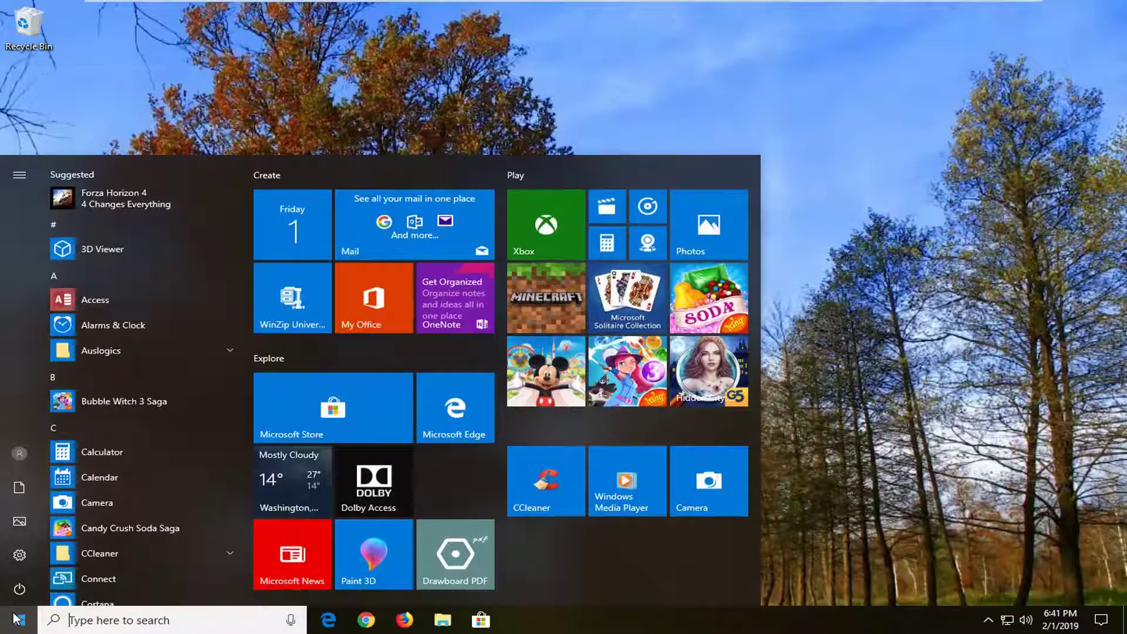
{"action": "type", "text": "regedit"}
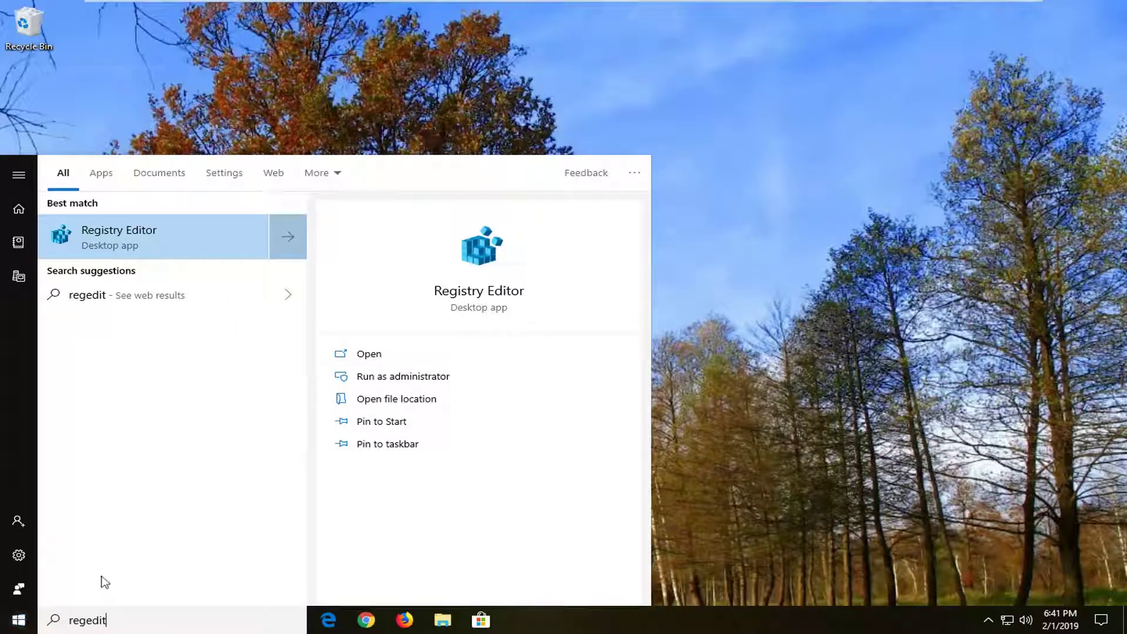
{"action": "right_click", "coordinate": [124, 247]}
{"action": "left_click", "coordinate": [157, 260]}
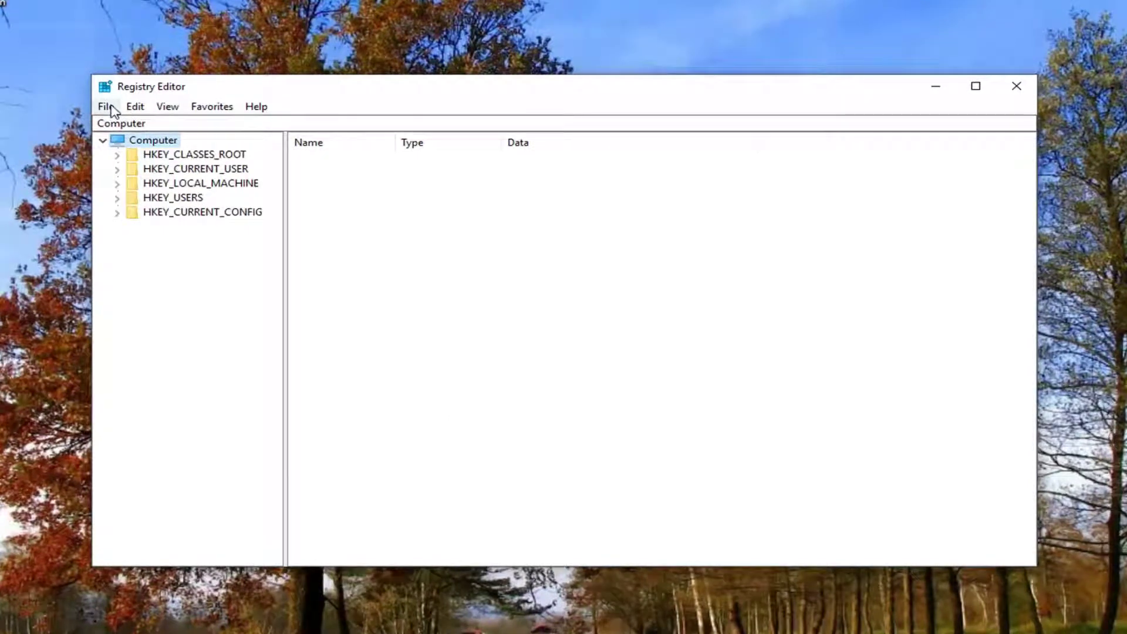
{"action": "left_click", "coordinate": [107, 108]}
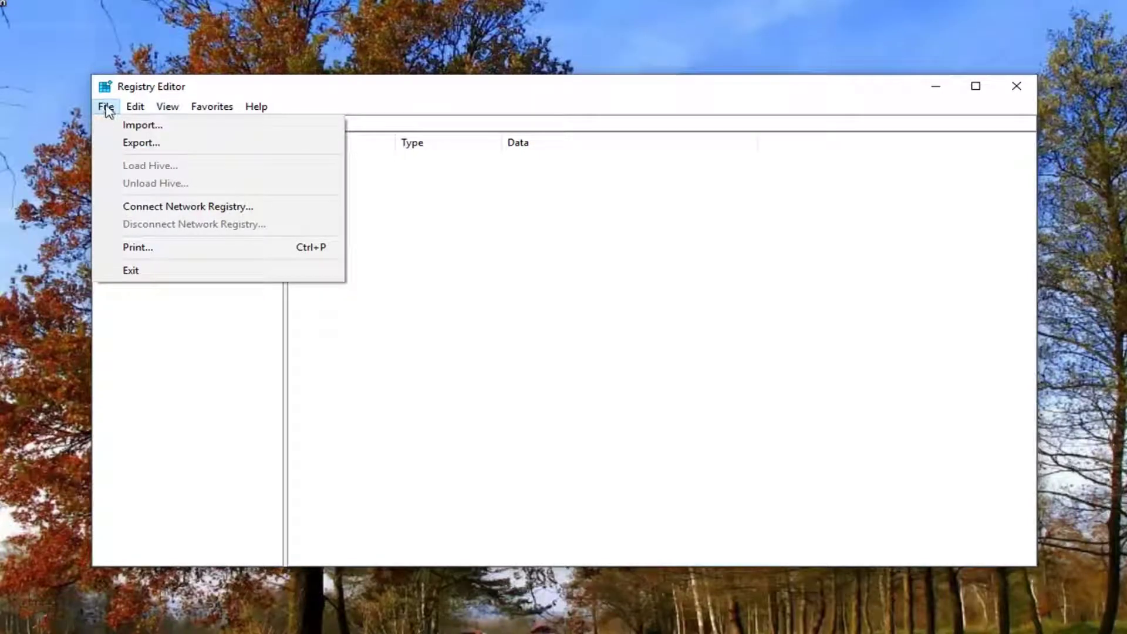
{"action": "left_click", "coordinate": [138, 143]}
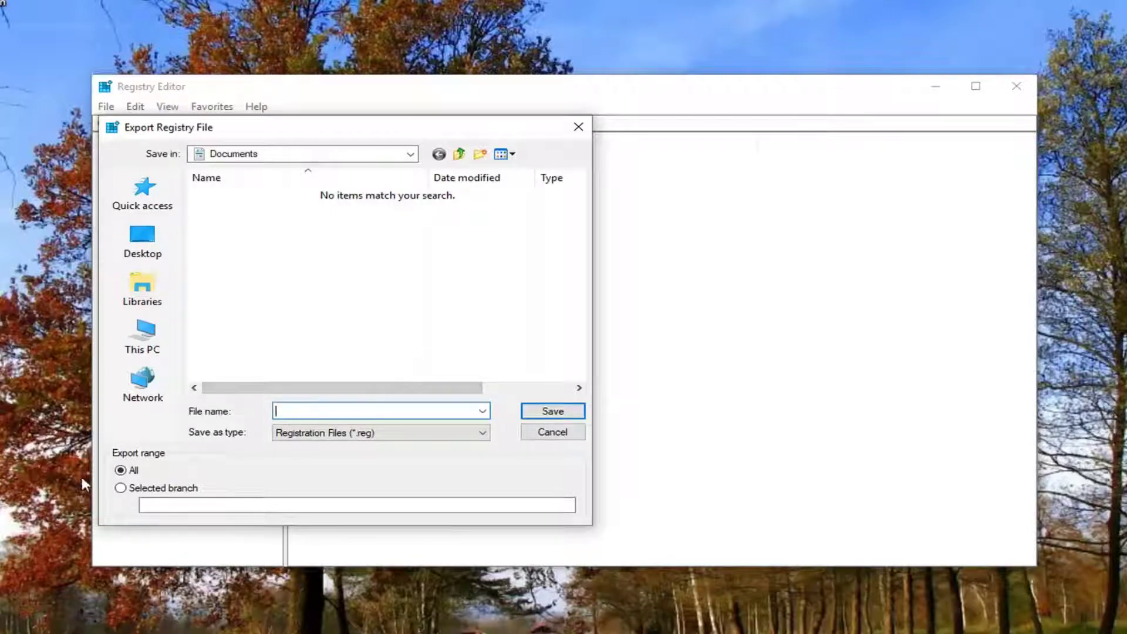
{"action": "left_click", "coordinate": [541, 437]}
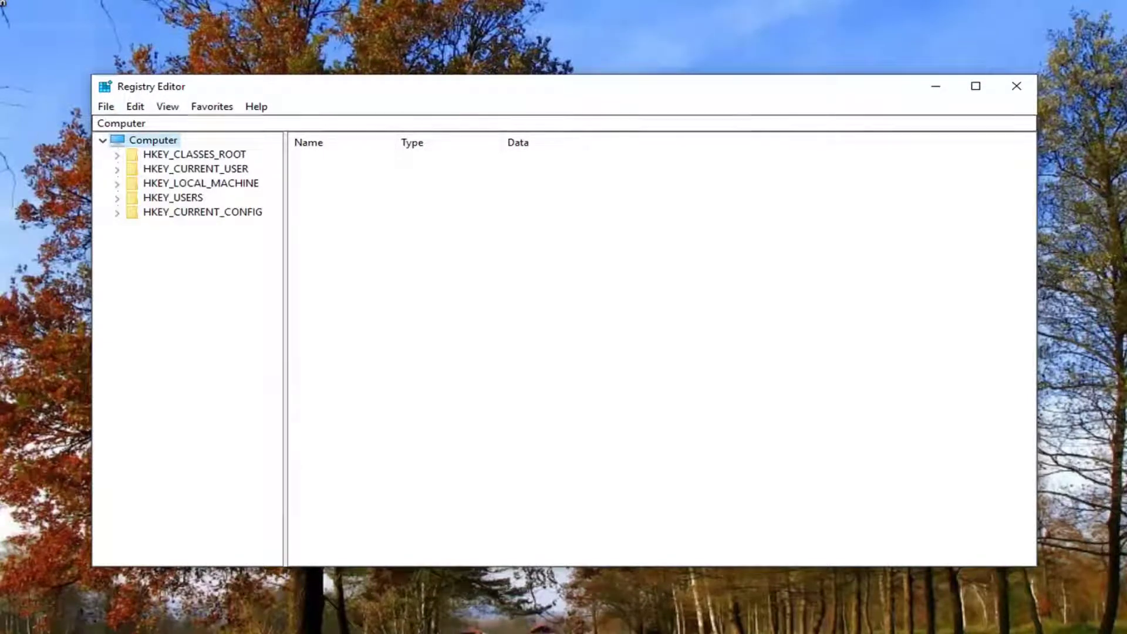
{"action": "left_click", "coordinate": [107, 106]}
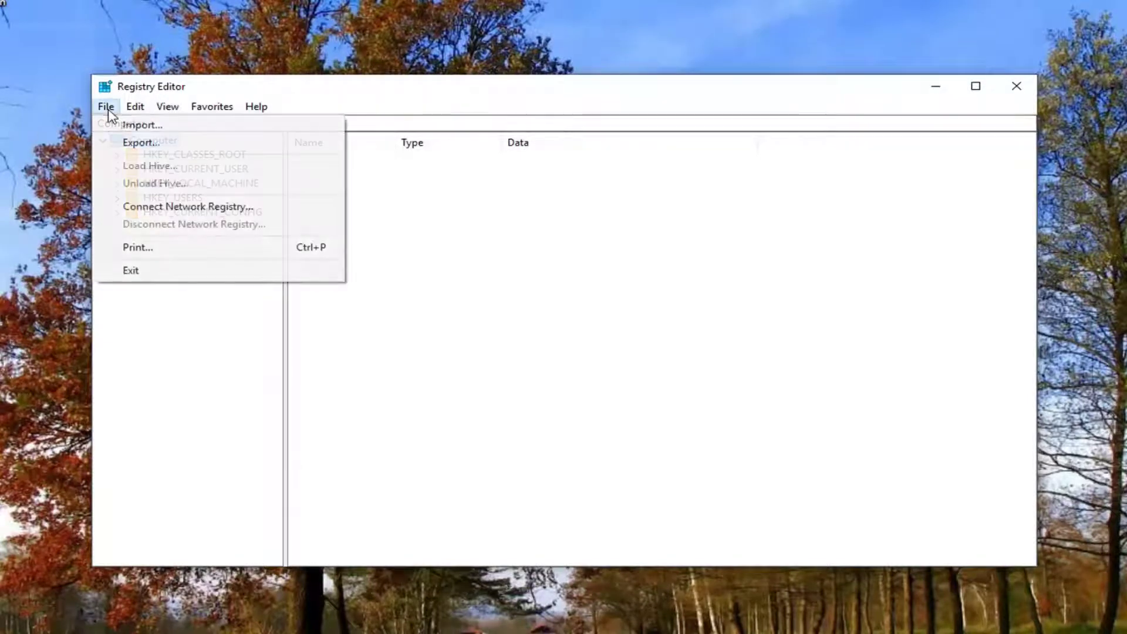
{"action": "left_click", "coordinate": [139, 142]}
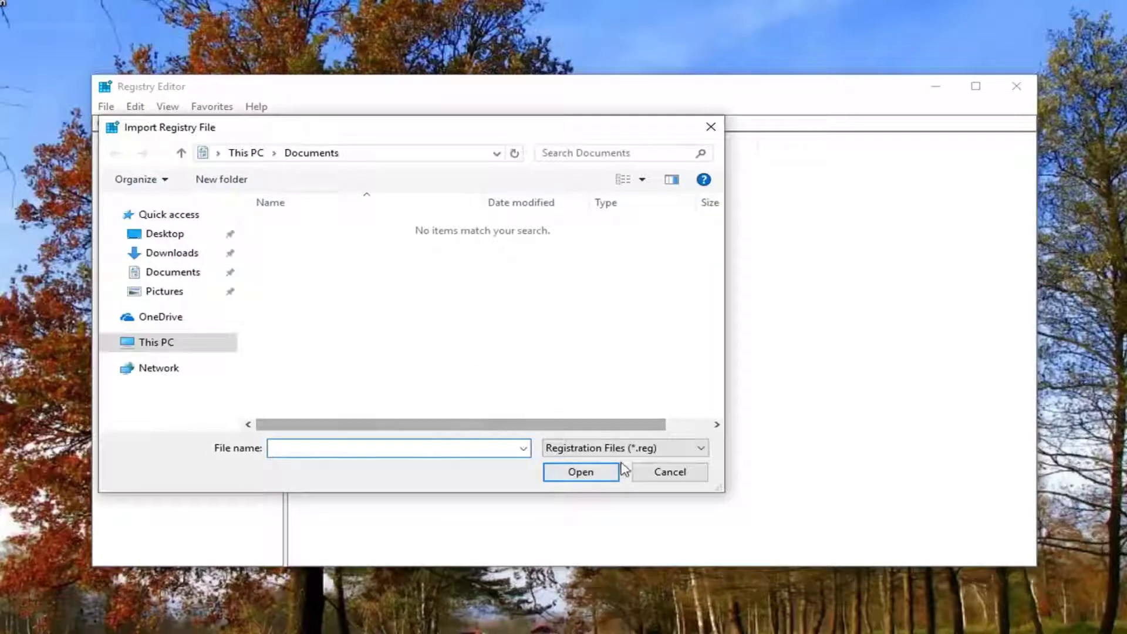
{"action": "left_click", "coordinate": [653, 473]}
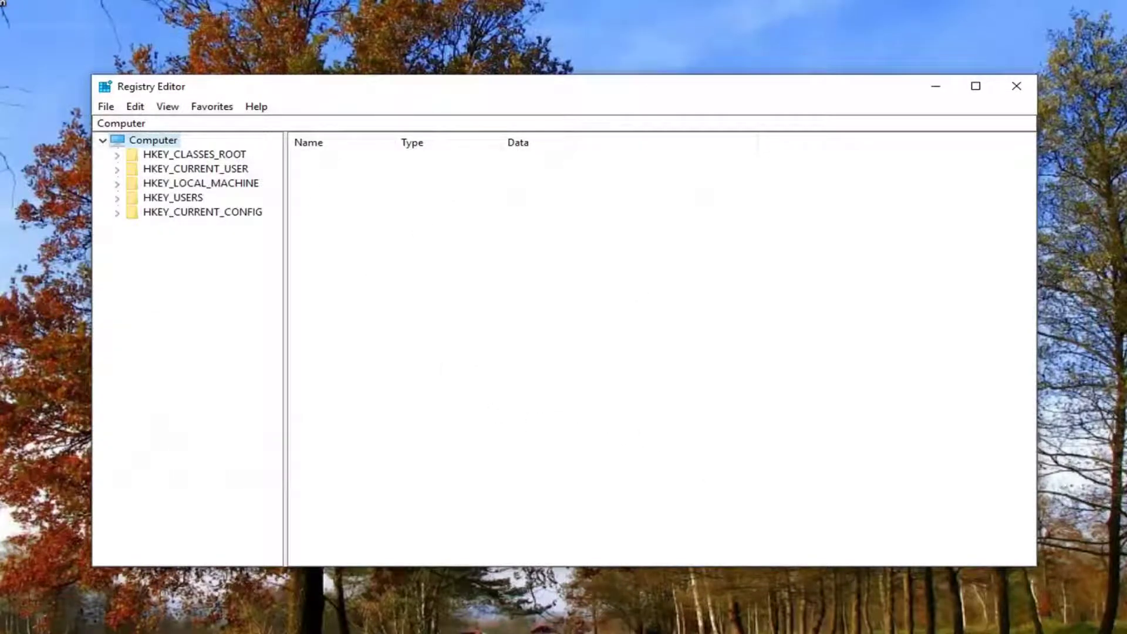
Expand HKEY_LOCAL_MACHINE > SOFTWARE > Microsoft, widen the key tree, and select MSLicensing.
{"action": "left_click", "coordinate": [175, 183]}
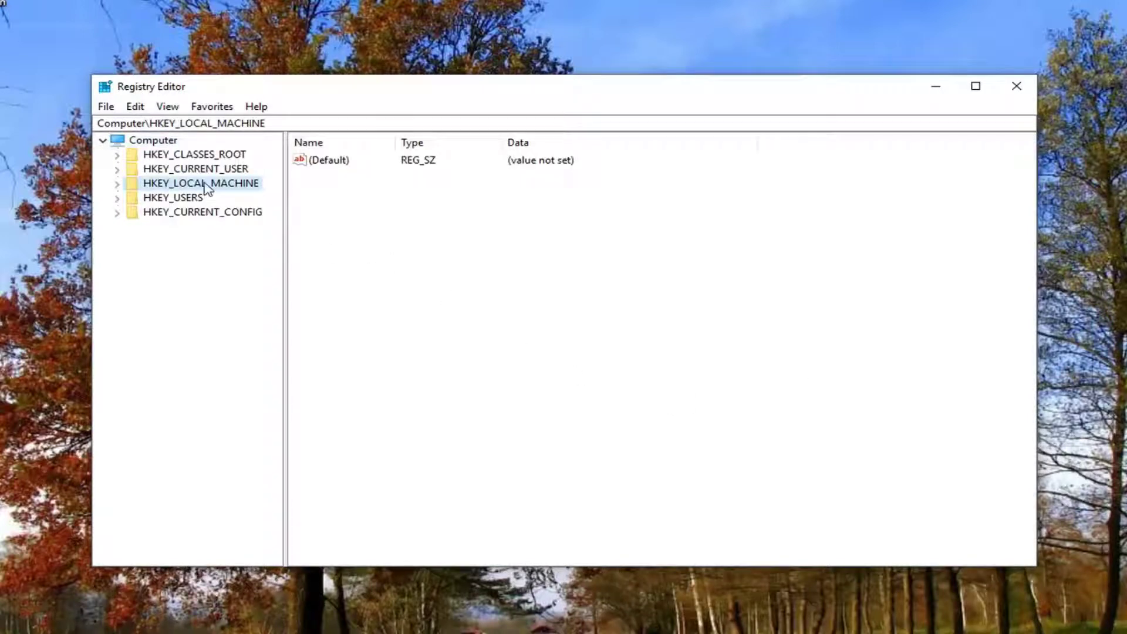
{"action": "left_click", "coordinate": [117, 184]}
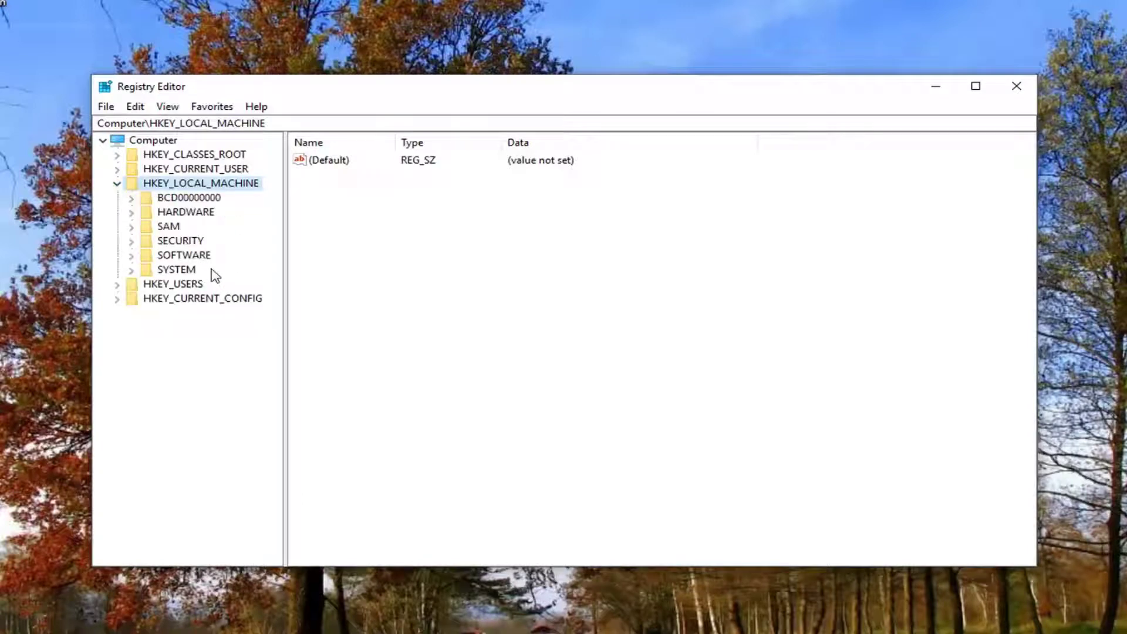
{"action": "left_click", "coordinate": [132, 256]}
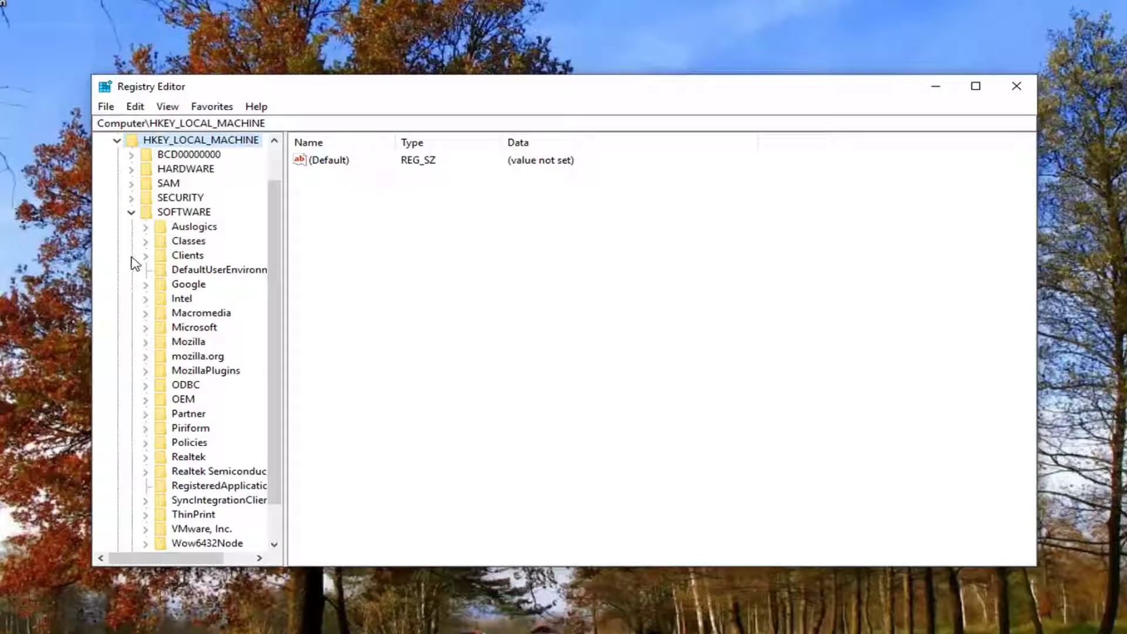
{"action": "scroll", "coordinate": [145, 258], "scroll_direction": "down", "scroll_amount": 1}
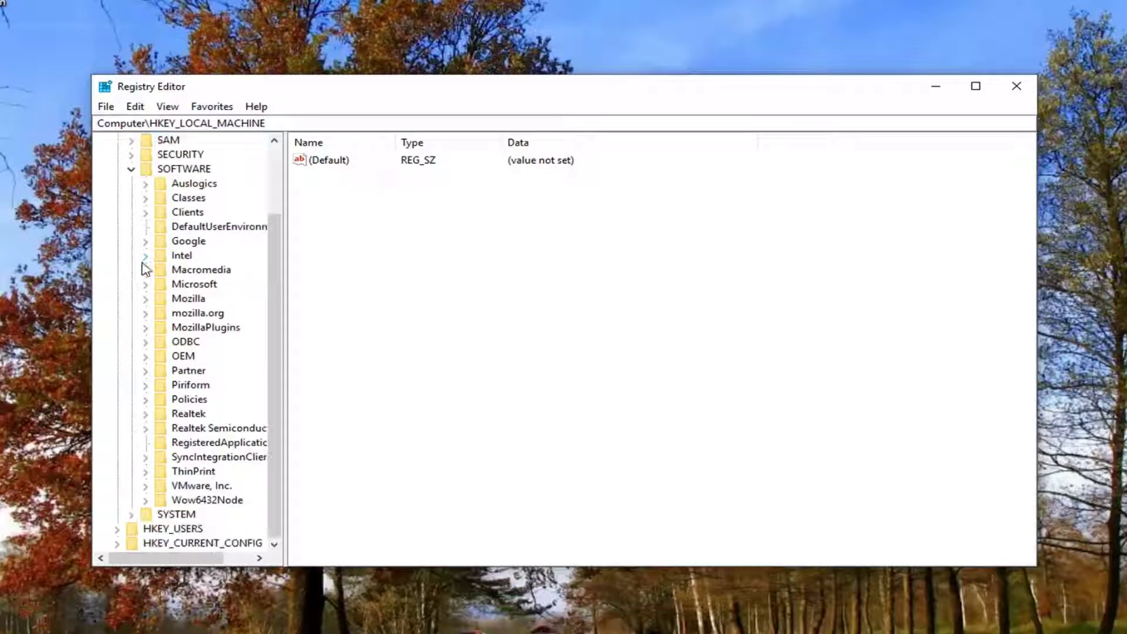
{"action": "left_click", "coordinate": [149, 287]}
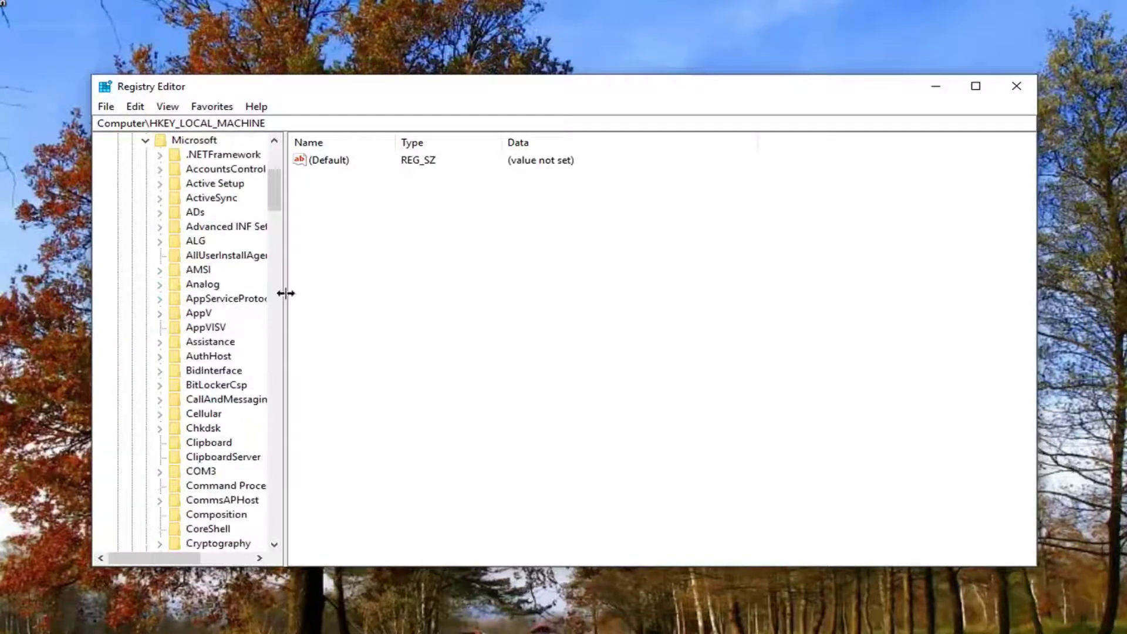
{"action": "left_click_drag", "start_coordinate": [285, 296], "coordinate": [505, 299]}
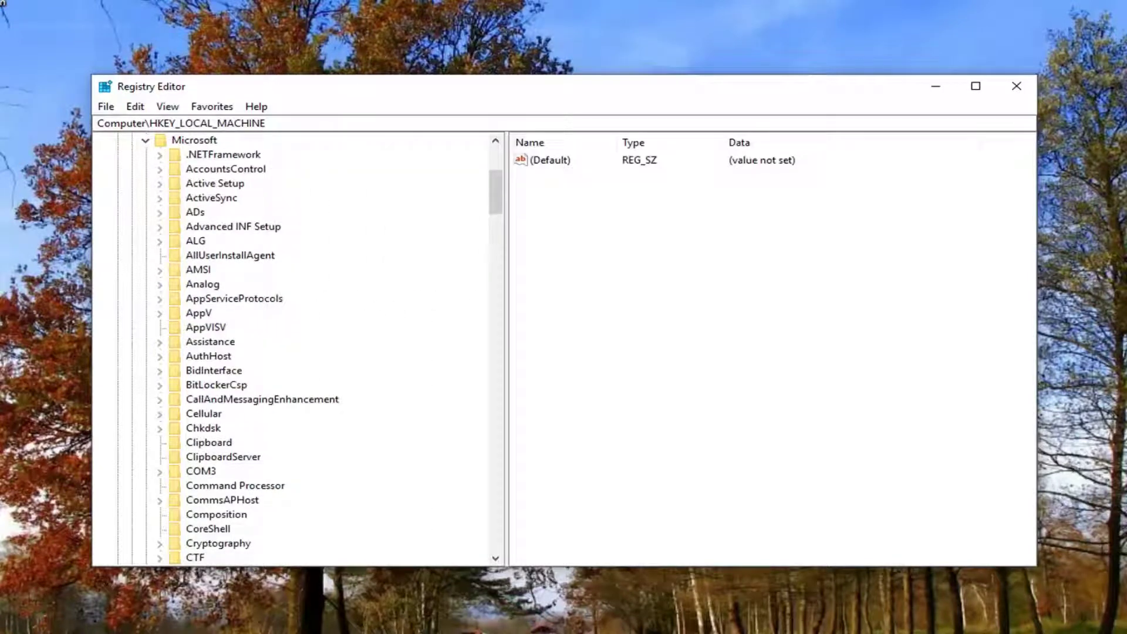
{"action": "scroll", "coordinate": [281, 373], "scroll_direction": "down", "scroll_amount": 20}
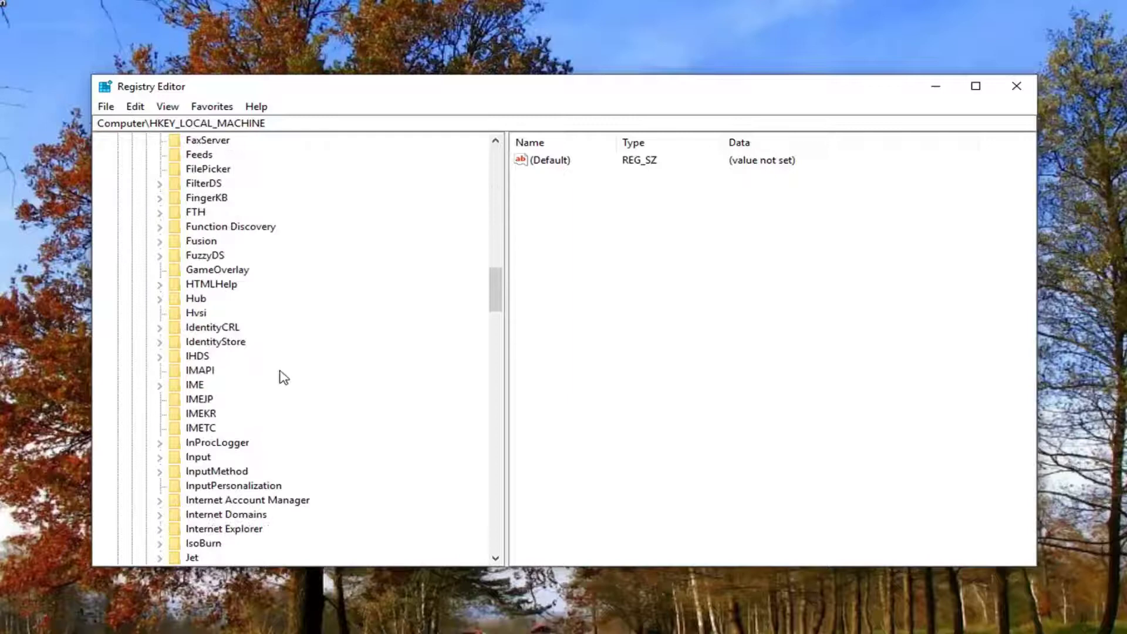
{"action": "scroll", "coordinate": [284, 377], "scroll_direction": "down", "scroll_amount": 7}
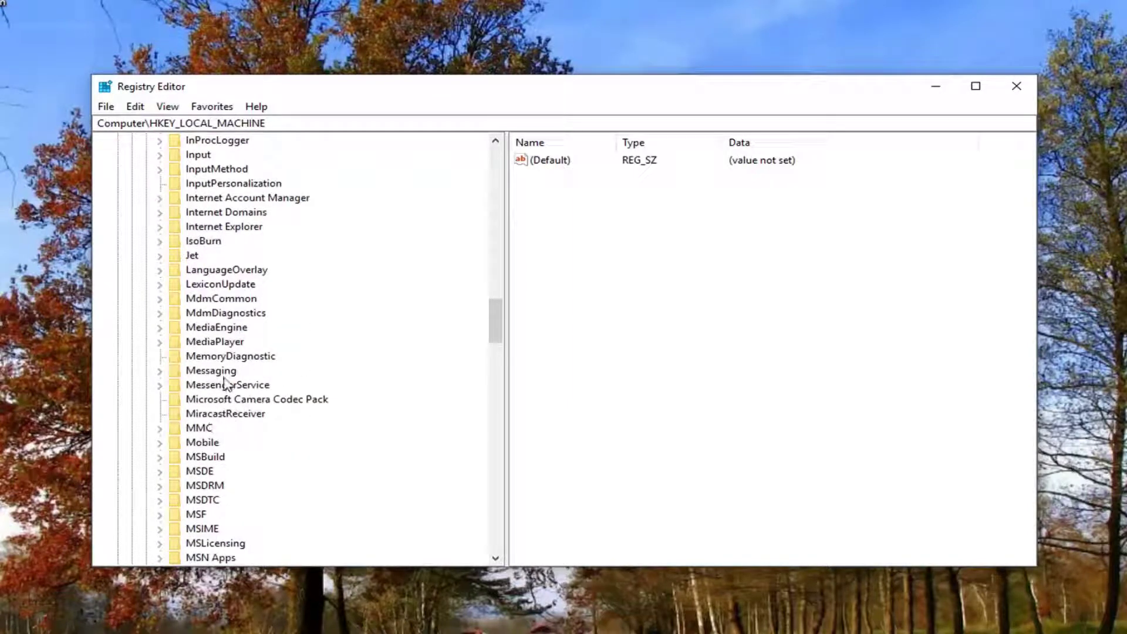
{"action": "scroll", "coordinate": [225, 379], "scroll_direction": "down", "scroll_amount": 4}
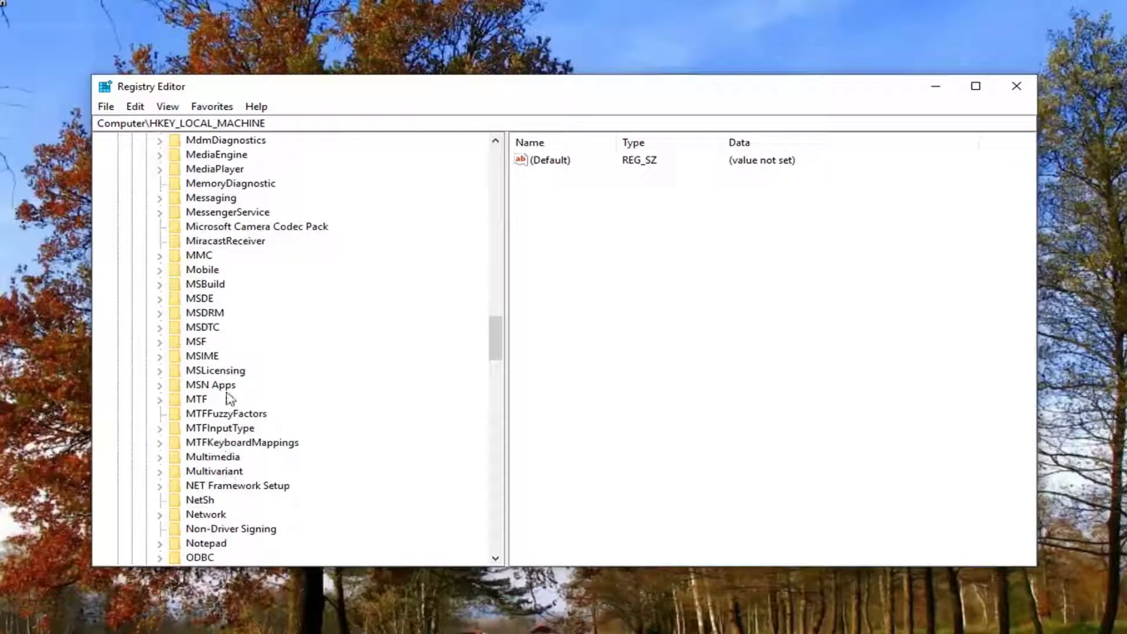
{"action": "left_click", "coordinate": [224, 372]}
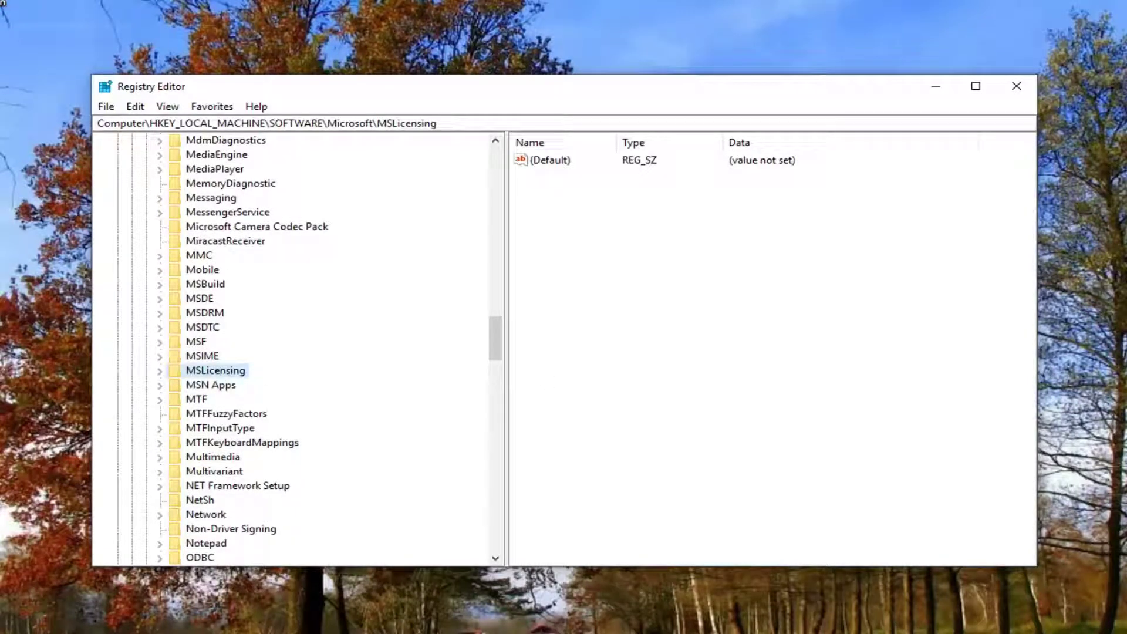
Delete the Store subkey under MSLicensing and confirm the key deletion.
{"action": "left_click", "coordinate": [160, 372]}
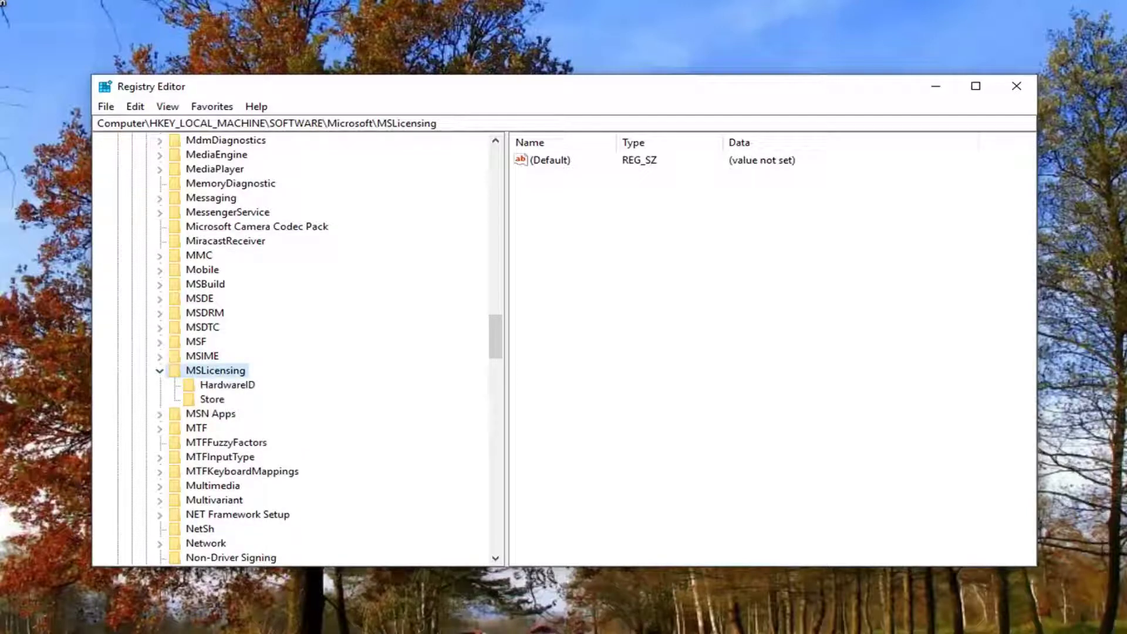
{"action": "left_click", "coordinate": [209, 401]}
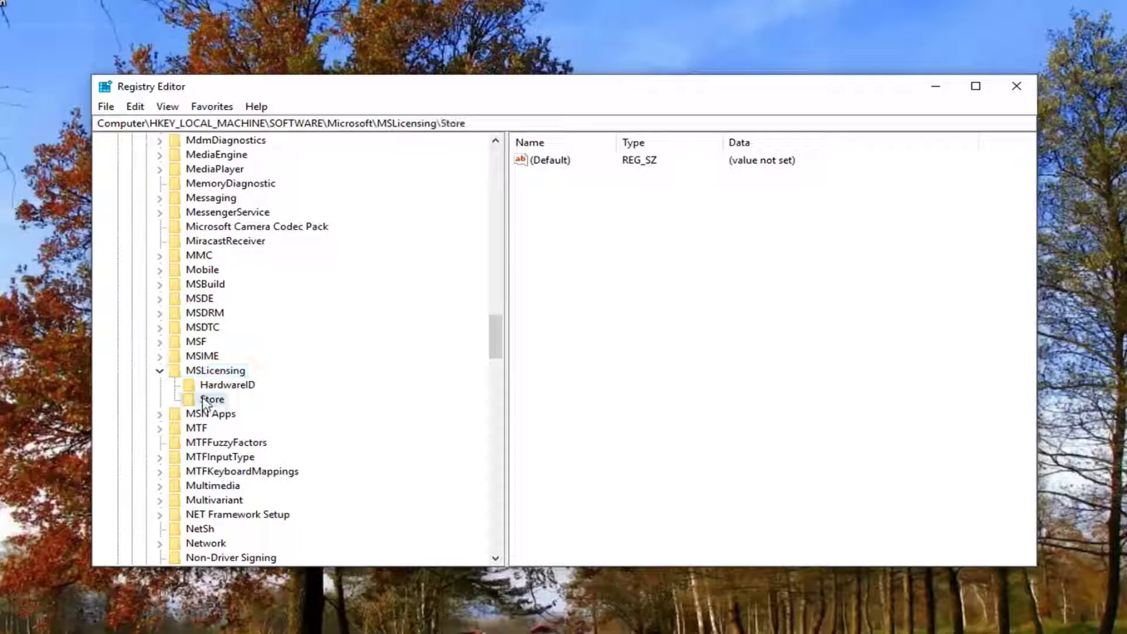
{"action": "right_click", "coordinate": [206, 404]}
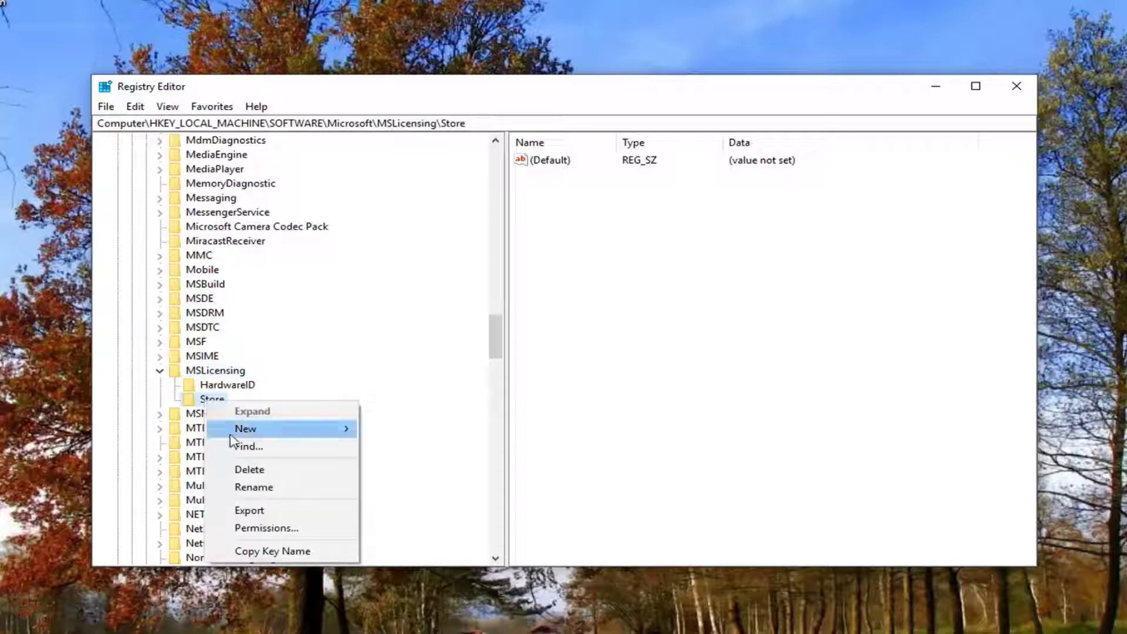
{"action": "left_click", "coordinate": [248, 469]}
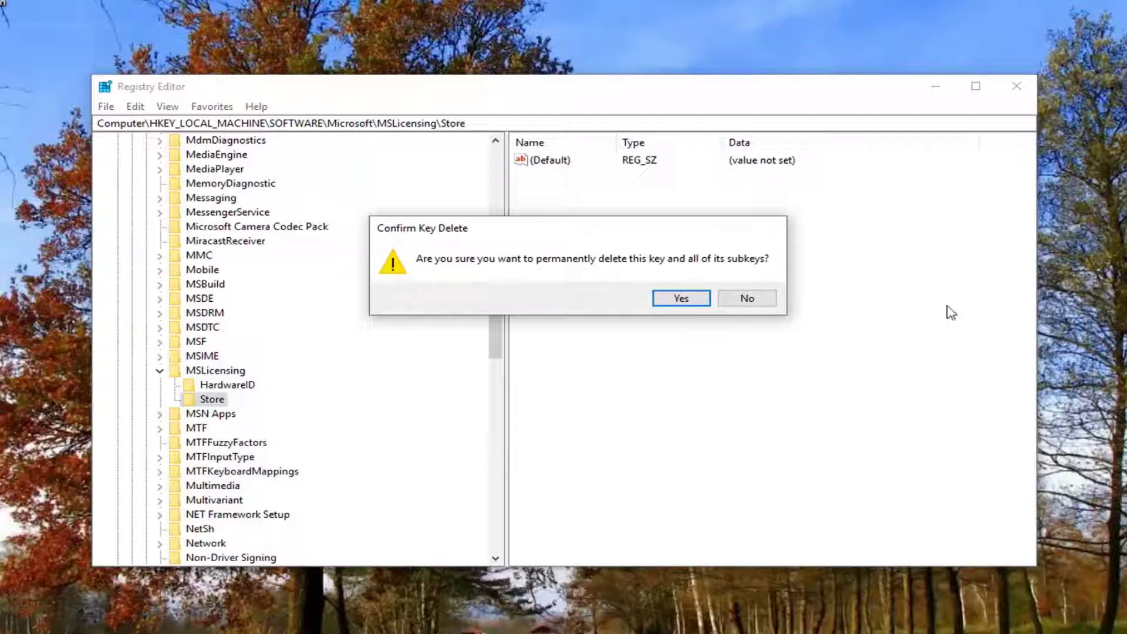
{"action": "left_click", "coordinate": [682, 299]}
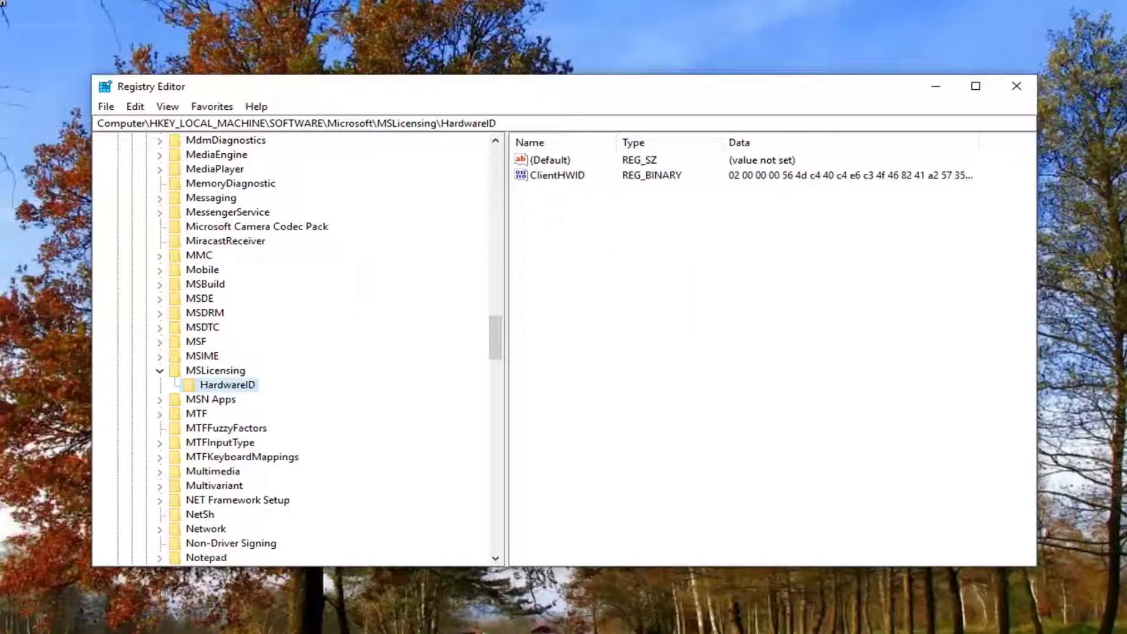
Collapse the MSLicensing, Microsoft and SOFTWARE branches, leaving SOFTWARE selected.
{"action": "left_click", "coordinate": [159, 371]}
{"action": "scroll", "coordinate": [231, 368], "scroll_direction": "up", "scroll_amount": 20}
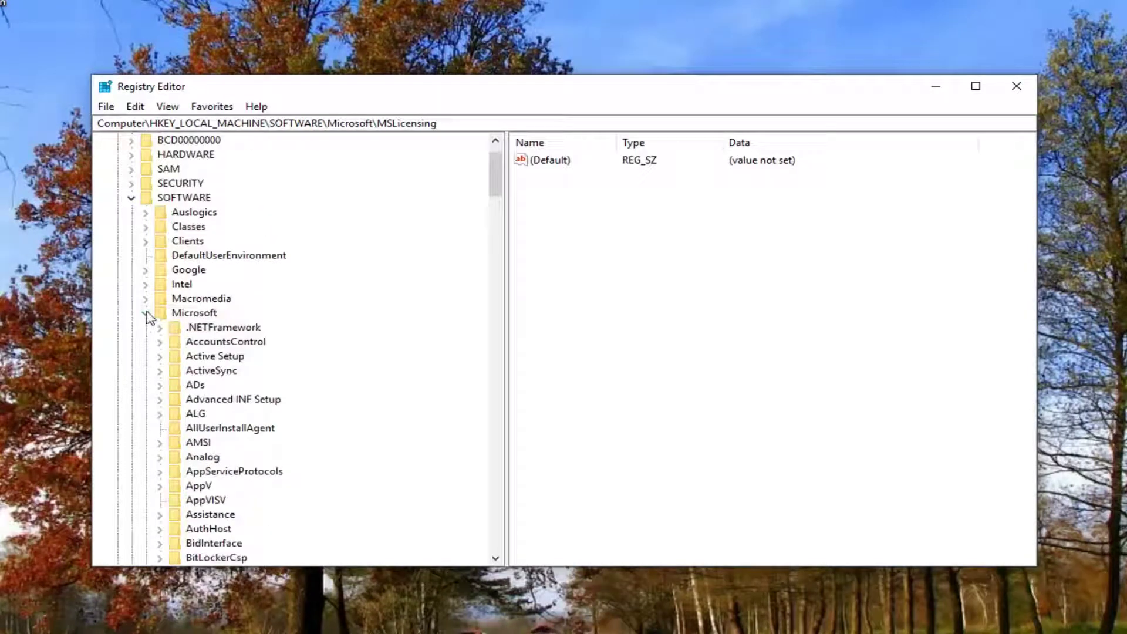
{"action": "double_click", "coordinate": [146, 314]}
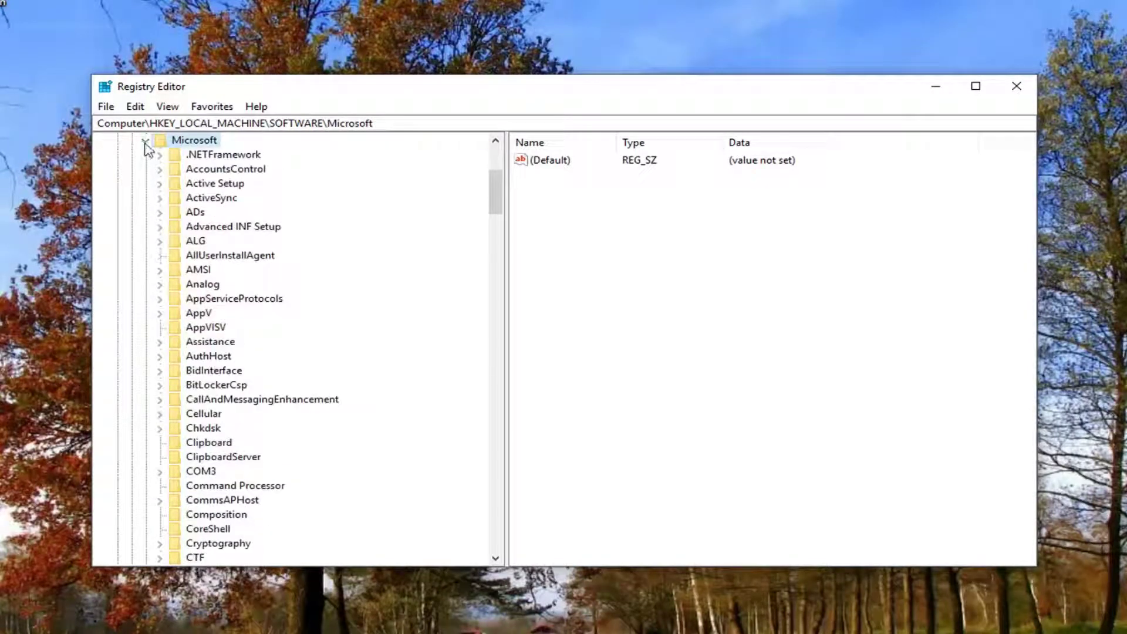
{"action": "left_click", "coordinate": [146, 142]}
{"action": "scroll", "coordinate": [151, 294], "scroll_direction": "up", "scroll_amount": 2}
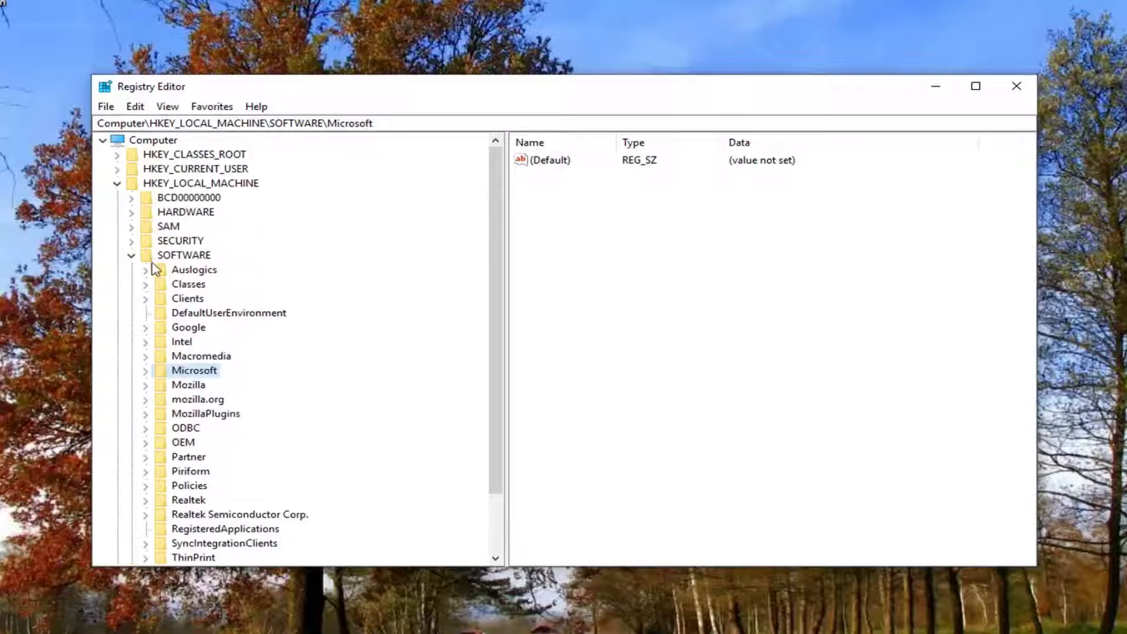
{"action": "left_click", "coordinate": [161, 261]}
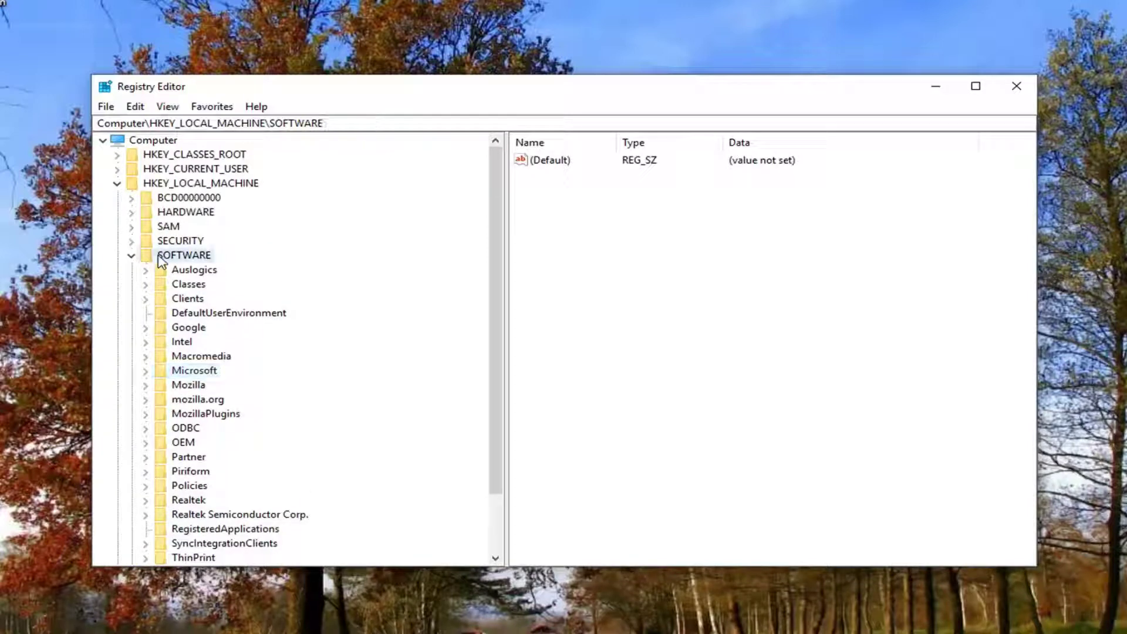
{"action": "left_click", "coordinate": [131, 256]}
{"action": "left_click", "coordinate": [131, 256]}
{"action": "left_click", "coordinate": [131, 229]}
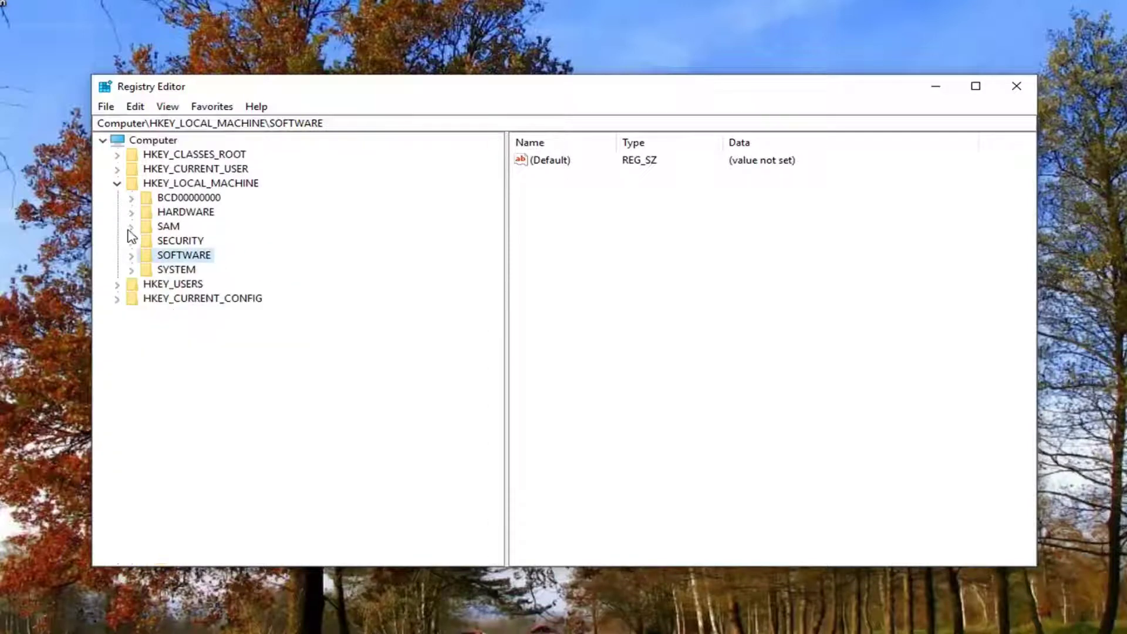
Expand SYSTEM > CurrentControlSet > Control > Terminal Server > RCM and select Grace Period.
{"action": "left_click", "coordinate": [167, 270]}
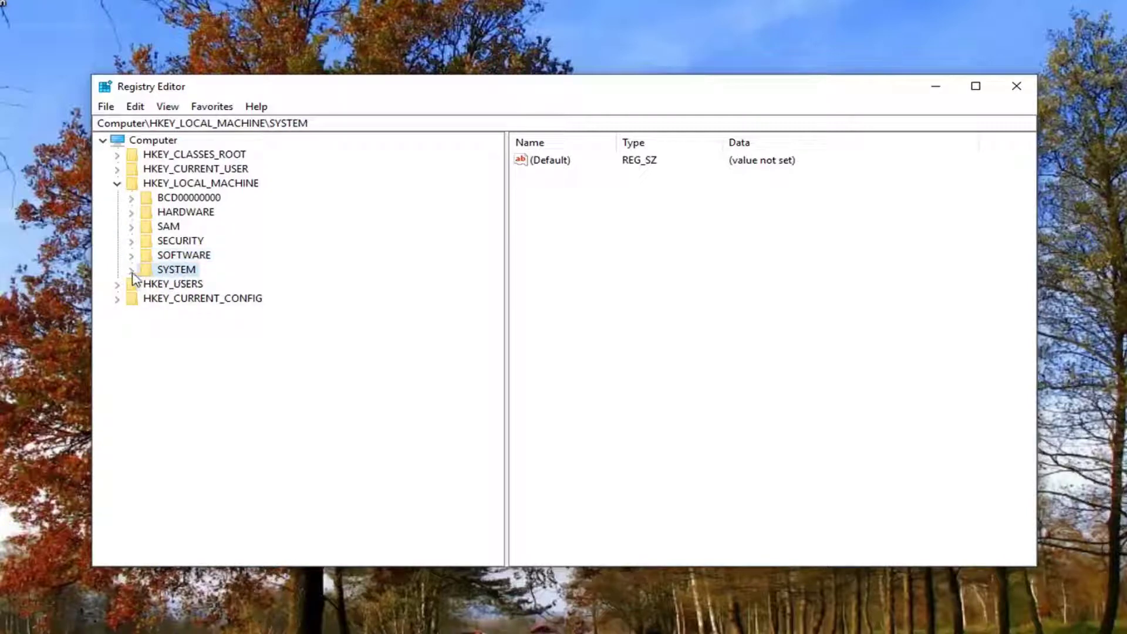
{"action": "left_click", "coordinate": [131, 270]}
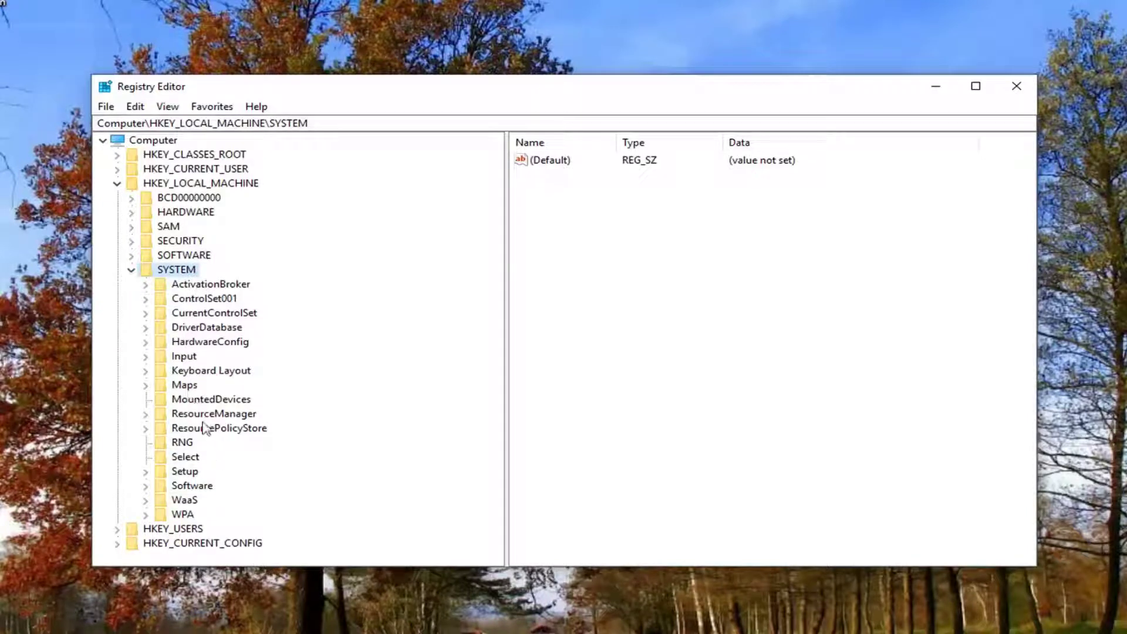
{"action": "left_click", "coordinate": [201, 317]}
{"action": "left_click", "coordinate": [146, 314]}
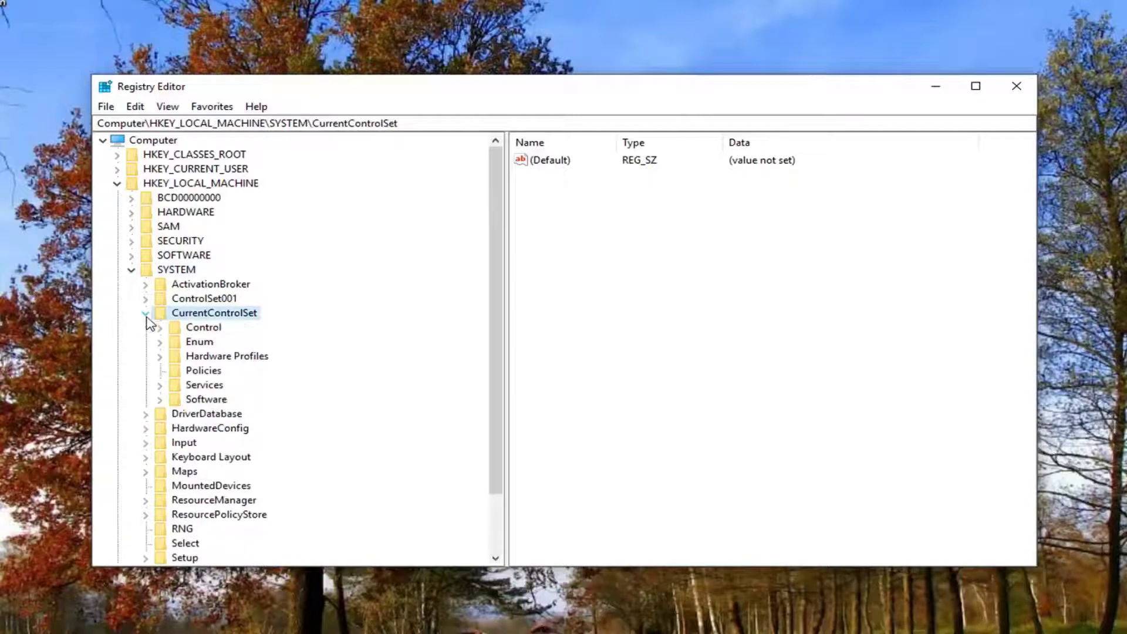
{"action": "left_click", "coordinate": [162, 329]}
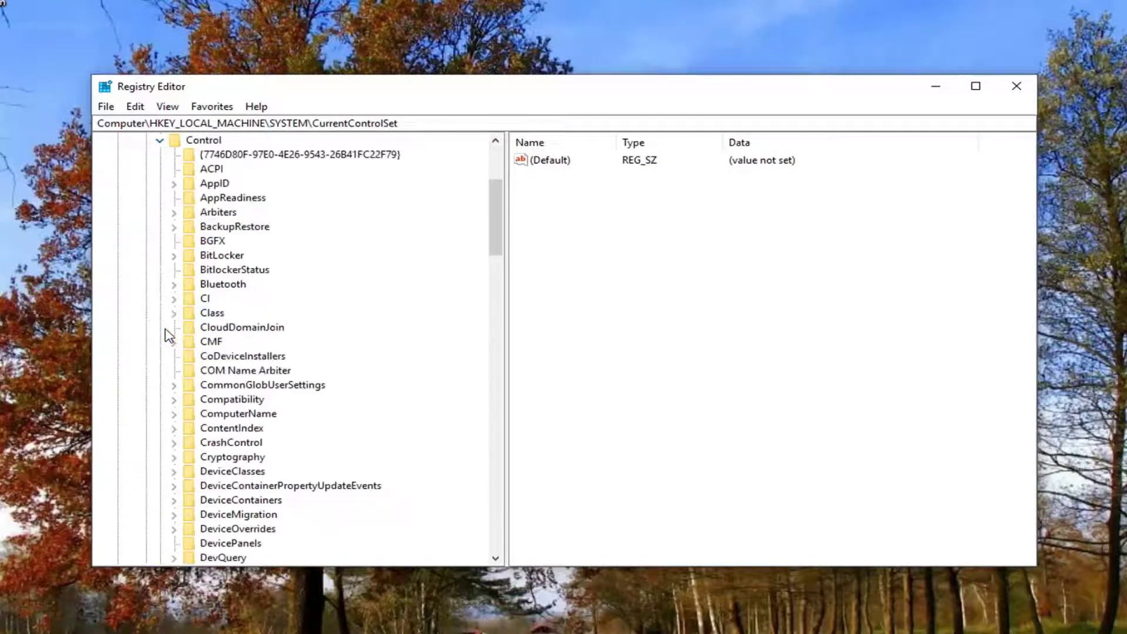
{"action": "scroll", "coordinate": [169, 334], "scroll_direction": "down", "scroll_amount": 4}
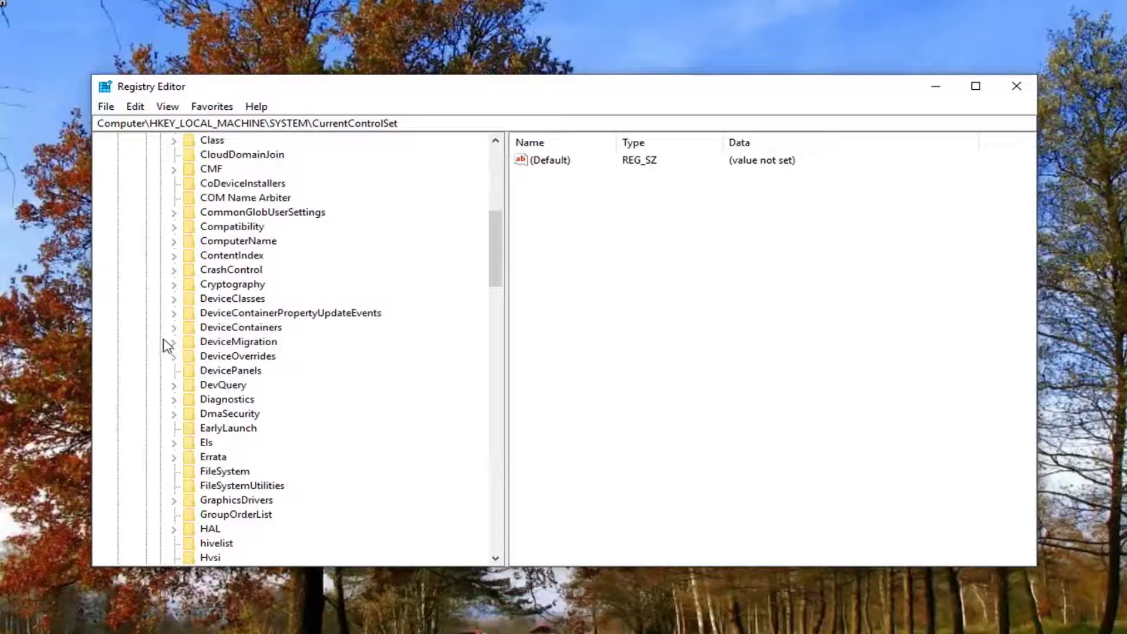
{"action": "scroll", "coordinate": [167, 346], "scroll_direction": "down", "scroll_amount": 20}
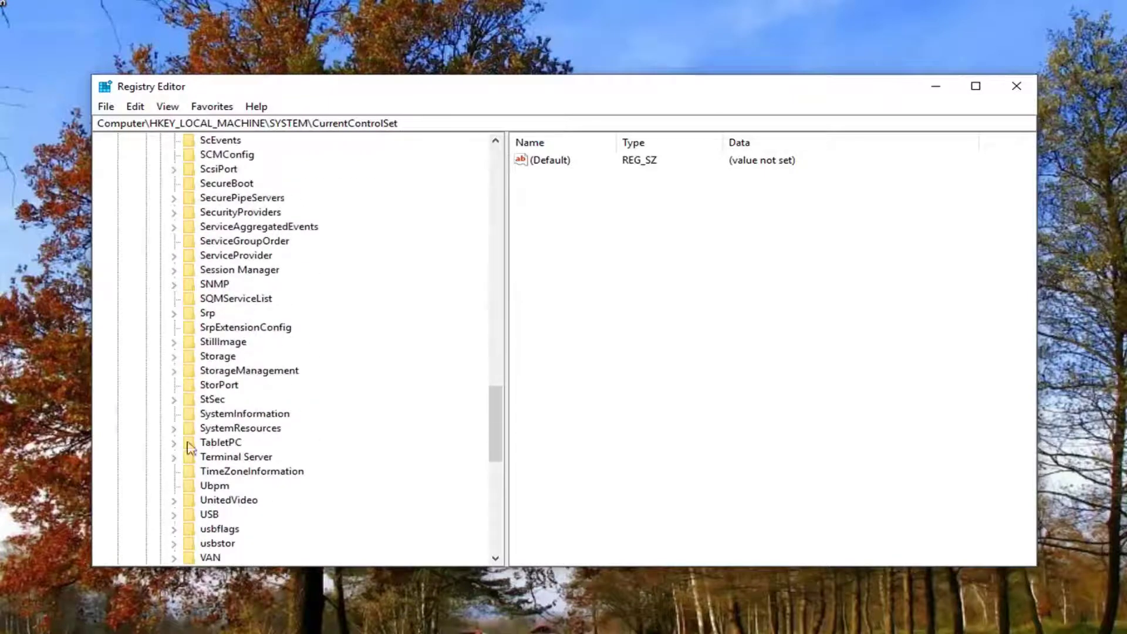
{"action": "left_click", "coordinate": [176, 458]}
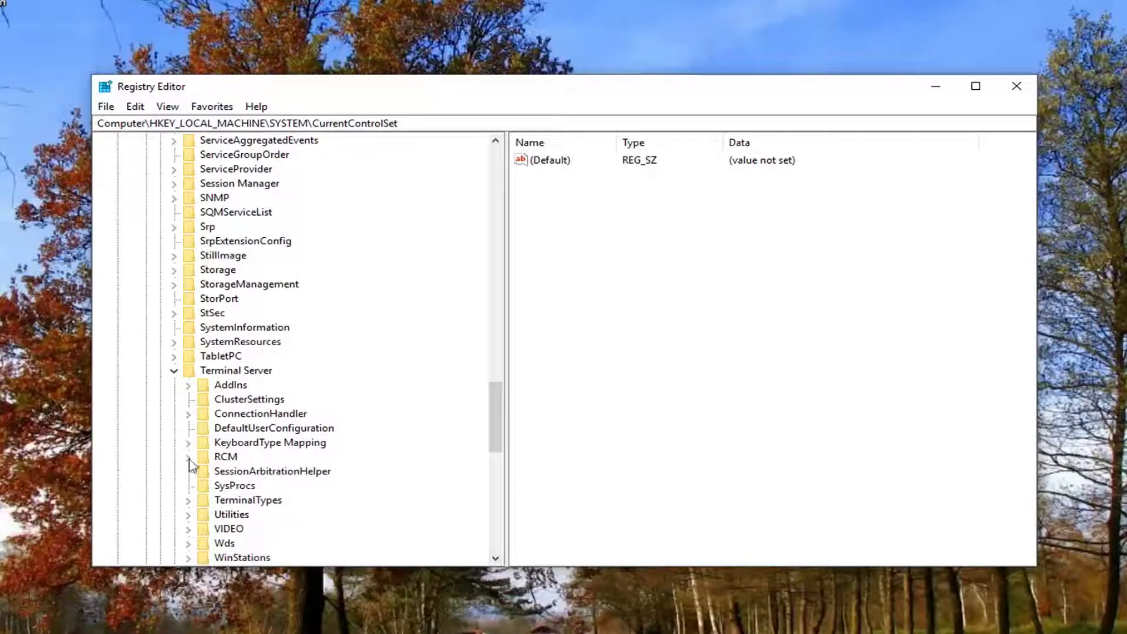
{"action": "left_click", "coordinate": [227, 462]}
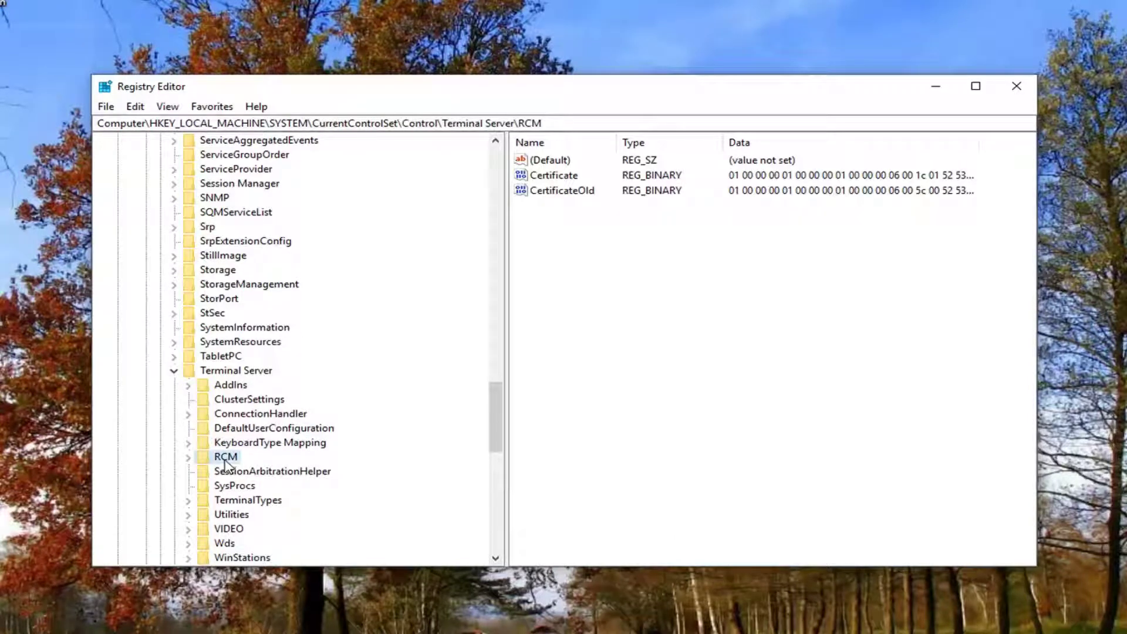
{"action": "left_click", "coordinate": [188, 457]}
{"action": "left_click", "coordinate": [250, 500]}
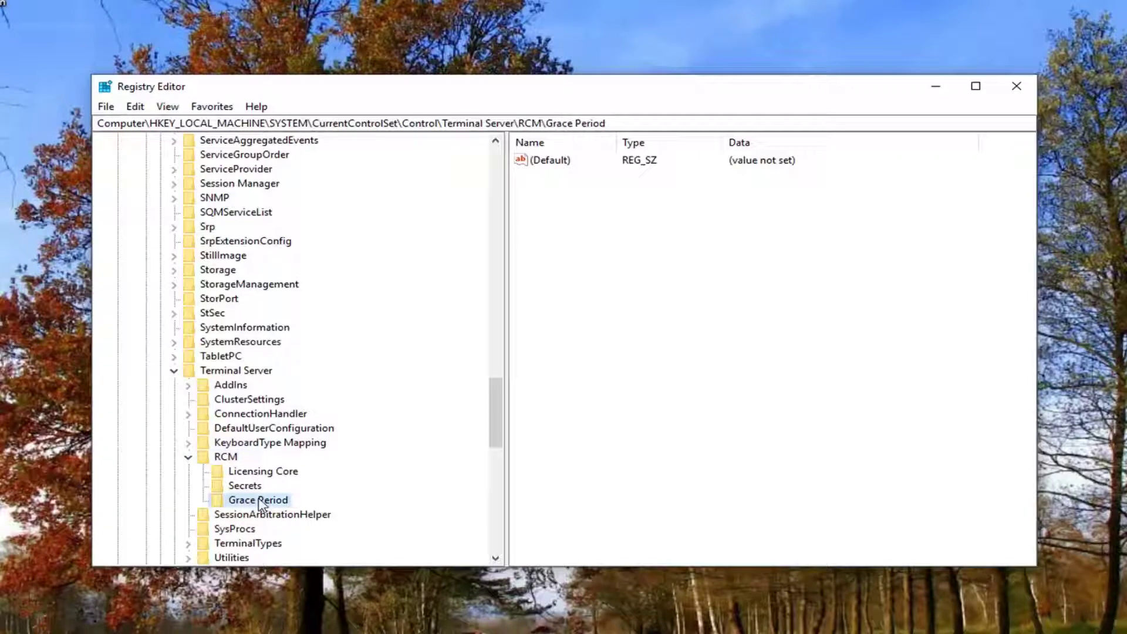
Allow Full Control for the Users group on the Grace Period key and apply it.
{"action": "right_click", "coordinate": [261, 503]}
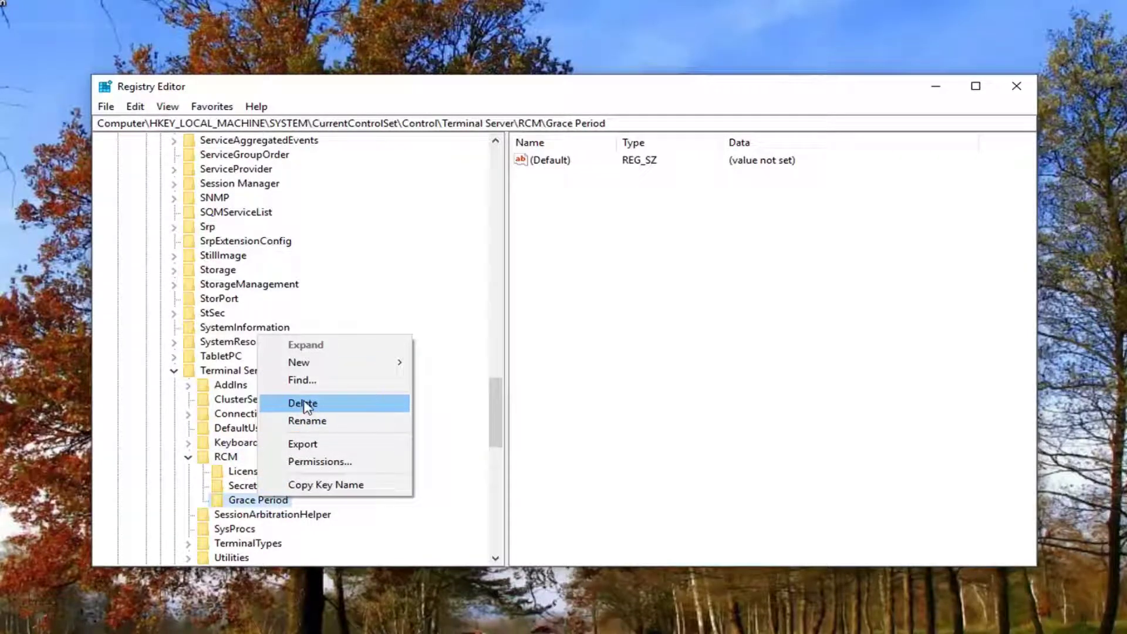
{"action": "left_click", "coordinate": [311, 463]}
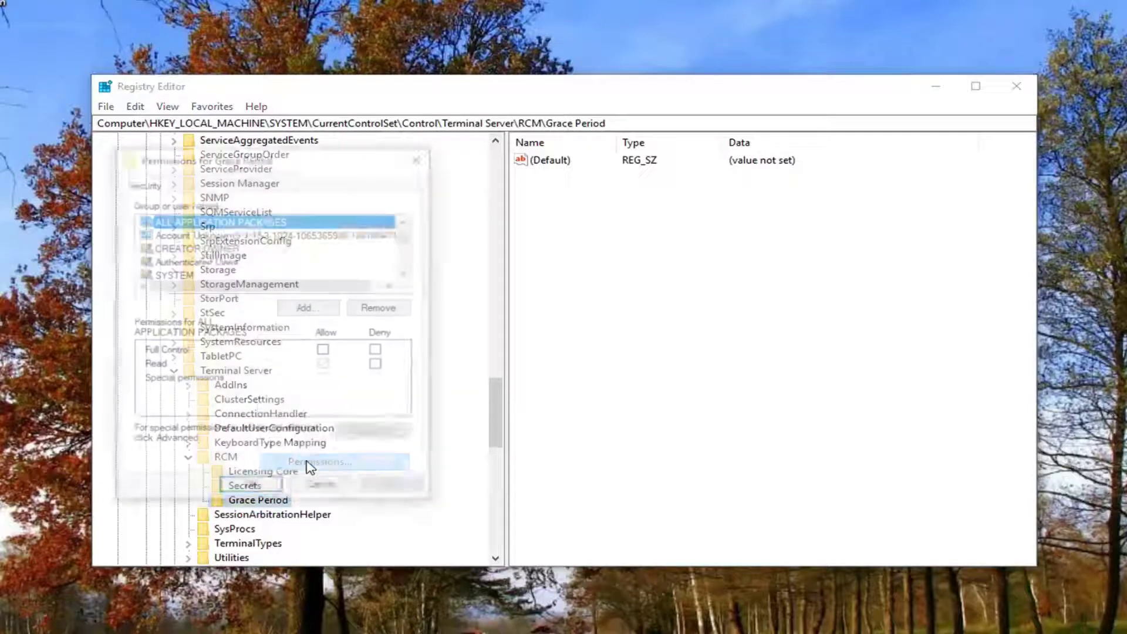
{"action": "scroll", "coordinate": [223, 264], "scroll_direction": "down", "scroll_amount": 2}
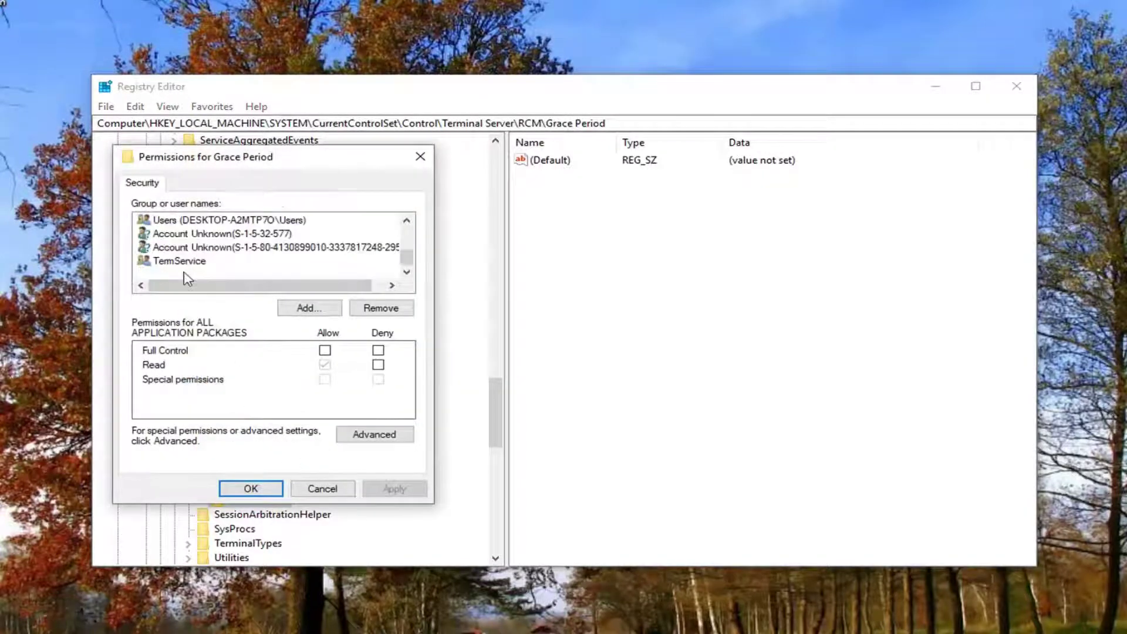
{"action": "scroll", "coordinate": [183, 253], "scroll_direction": "up", "scroll_amount": 1}
{"action": "scroll", "coordinate": [182, 271], "scroll_direction": "down", "scroll_amount": 1}
{"action": "left_click", "coordinate": [175, 222]}
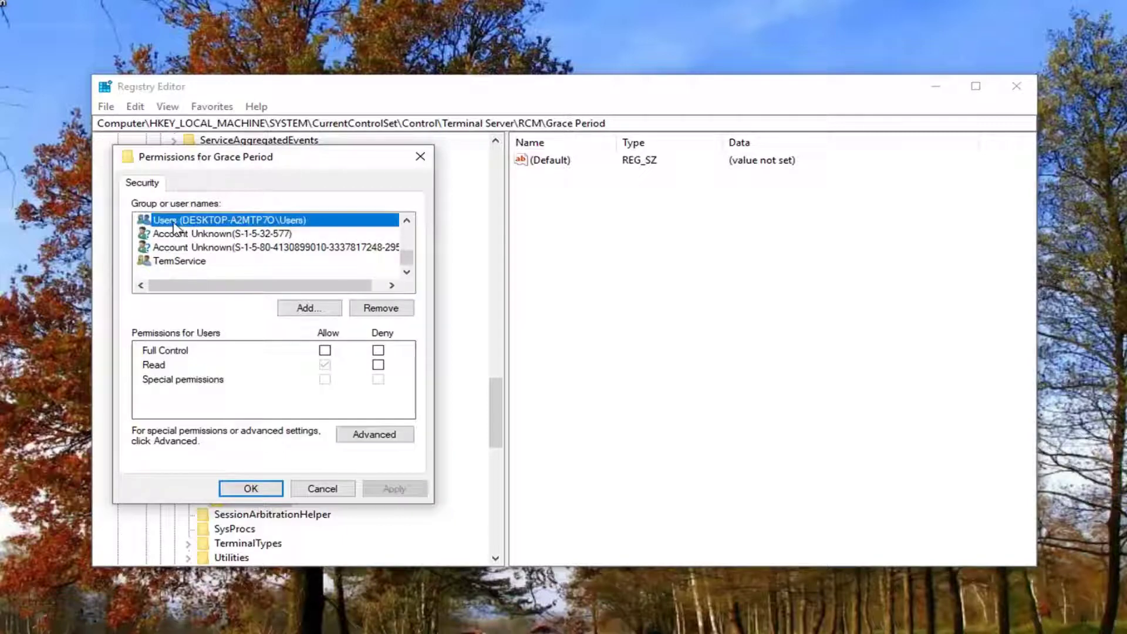
{"action": "left_click", "coordinate": [325, 350]}
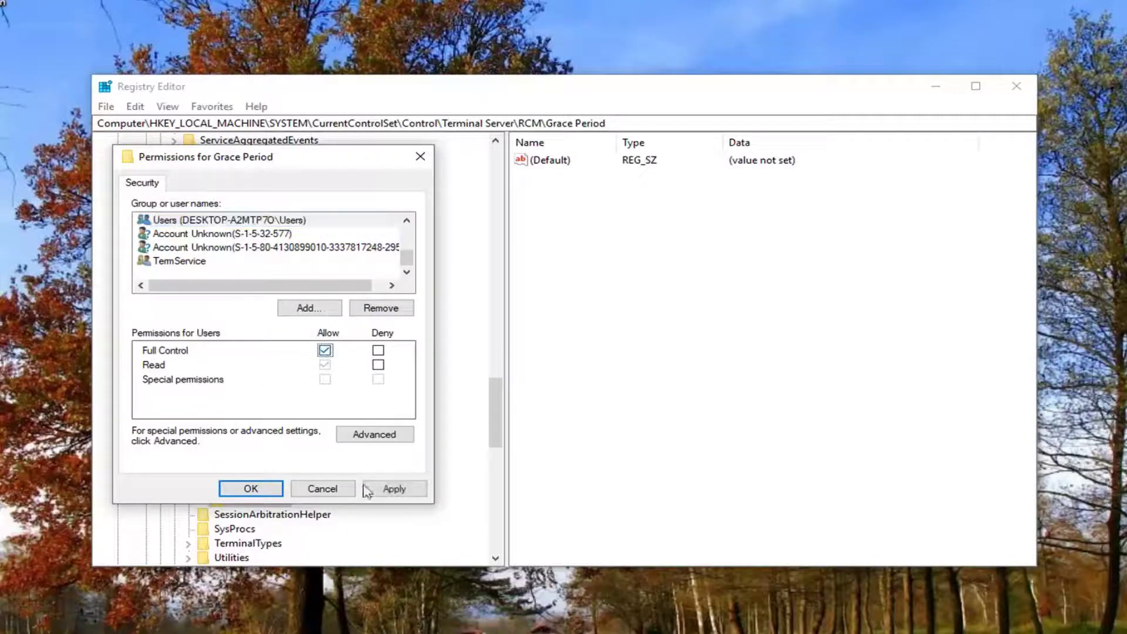
{"action": "left_click", "coordinate": [394, 489]}
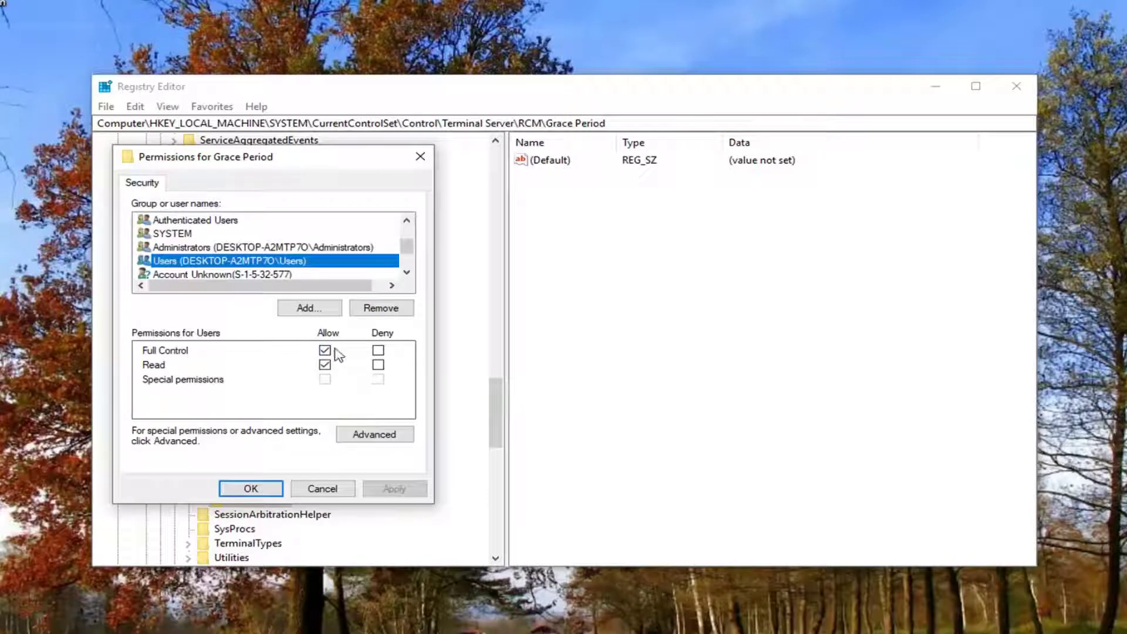
Close the permissions dialog with OK, then delete the Grace Period key, confirming Yes.
{"action": "left_click", "coordinate": [248, 489]}
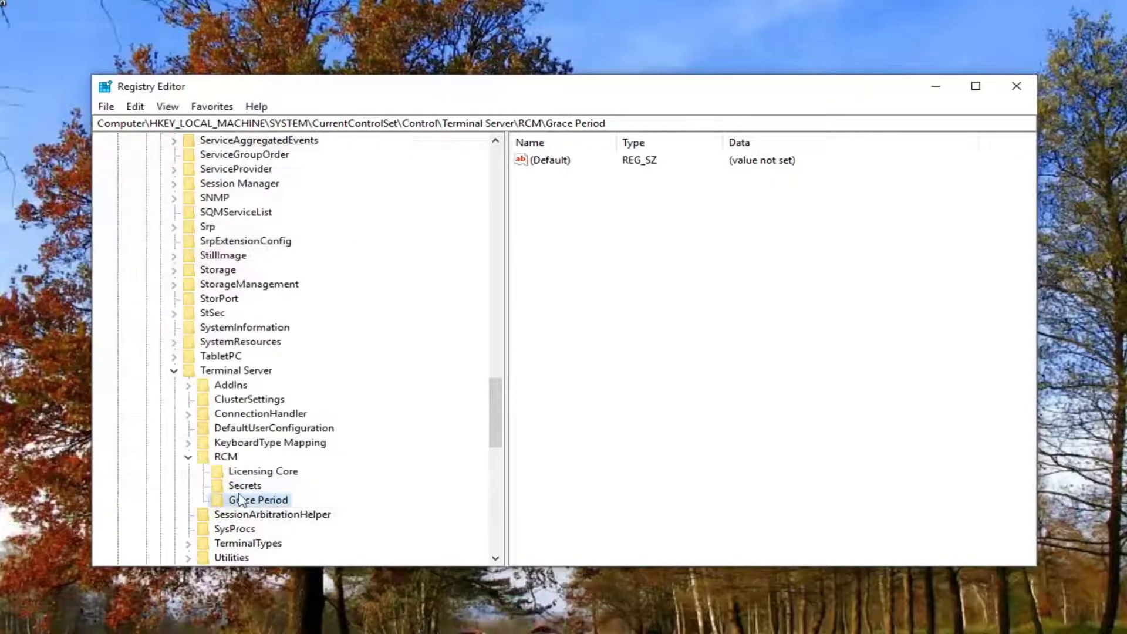
{"action": "right_click", "coordinate": [245, 504]}
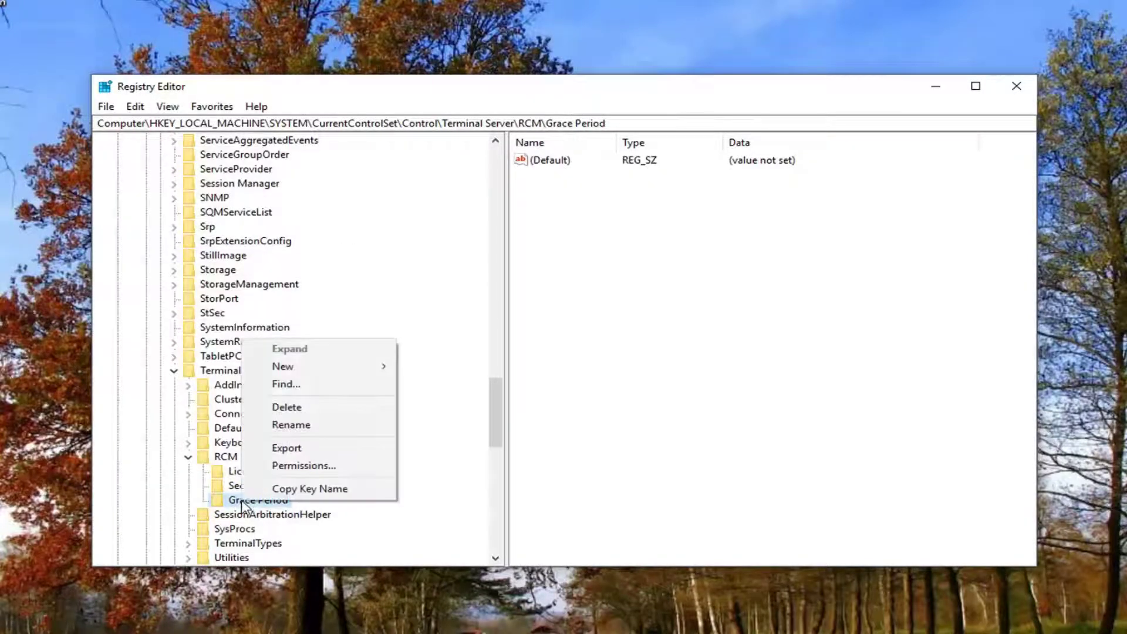
{"action": "left_click", "coordinate": [293, 410]}
{"action": "left_click", "coordinate": [681, 303]}
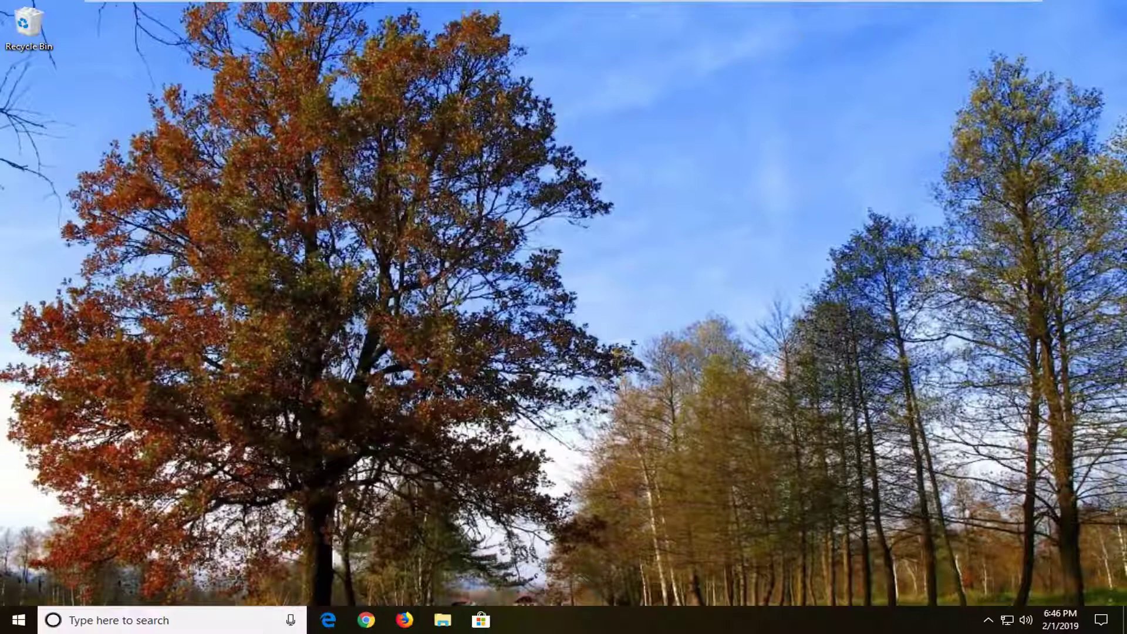
Open the Services console from a Start menu search for 'services'.
{"action": "left_click", "coordinate": [18, 620]}
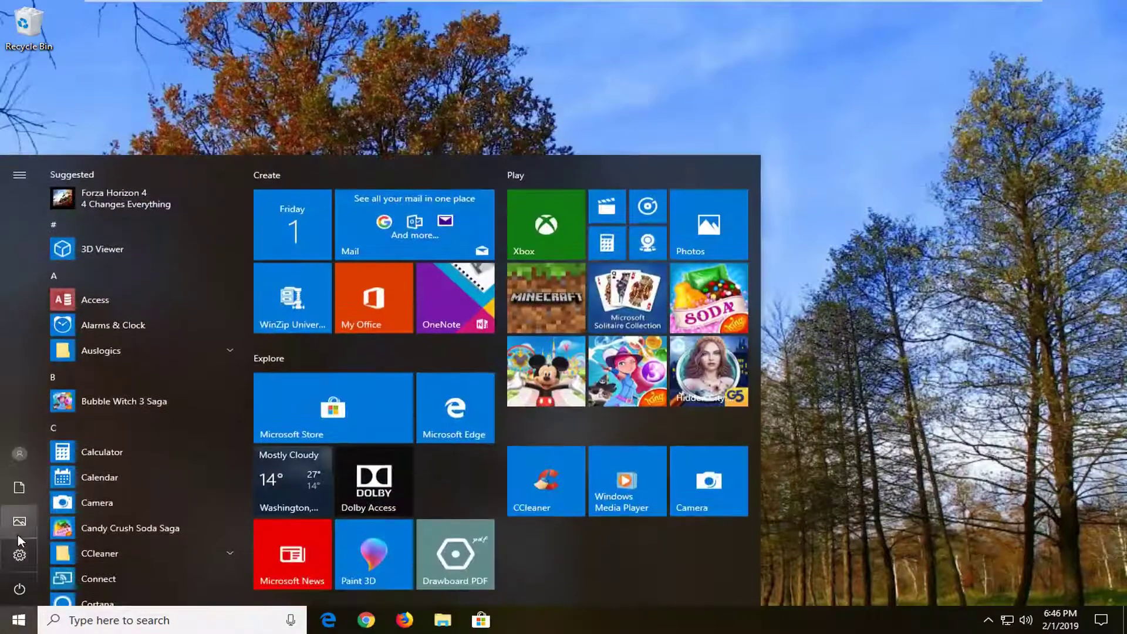
{"action": "type", "text": "services"}
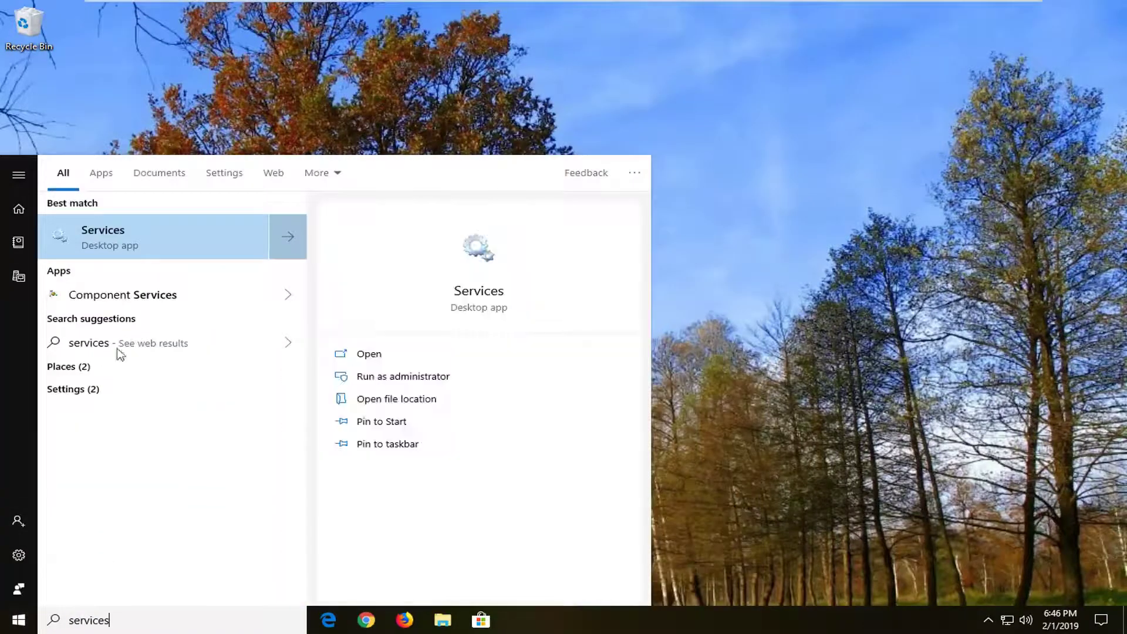
{"action": "left_click", "coordinate": [115, 248]}
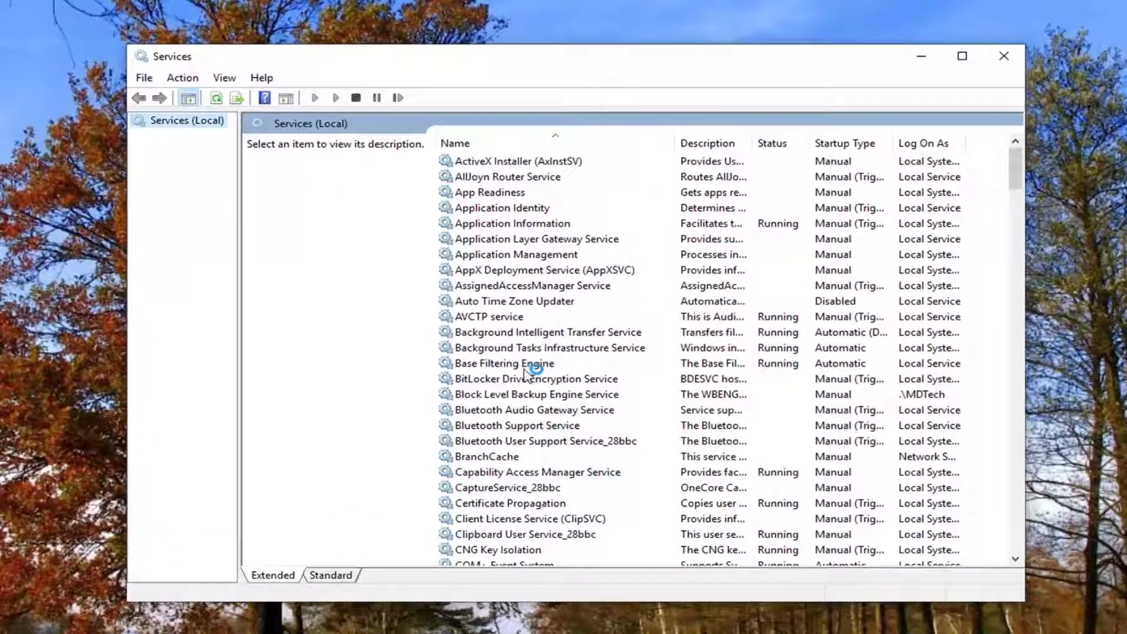
Scroll down the services list and select Remote Desktop Services.
{"action": "scroll", "coordinate": [526, 373], "scroll_direction": "down", "scroll_amount": 20}
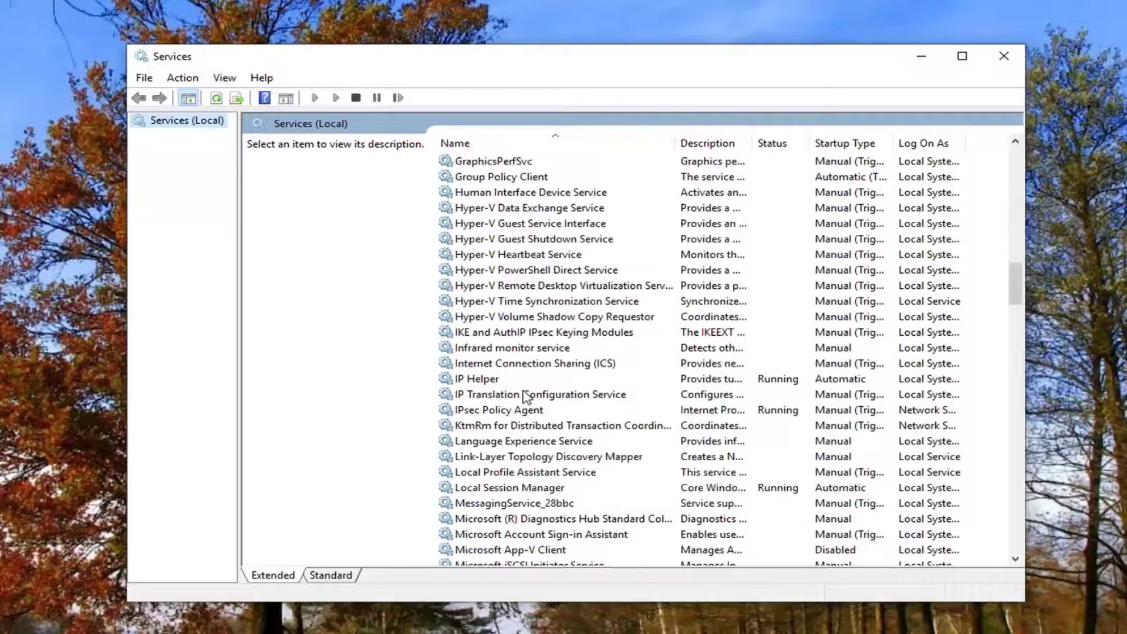
{"action": "scroll", "coordinate": [526, 398], "scroll_direction": "down", "scroll_amount": 13}
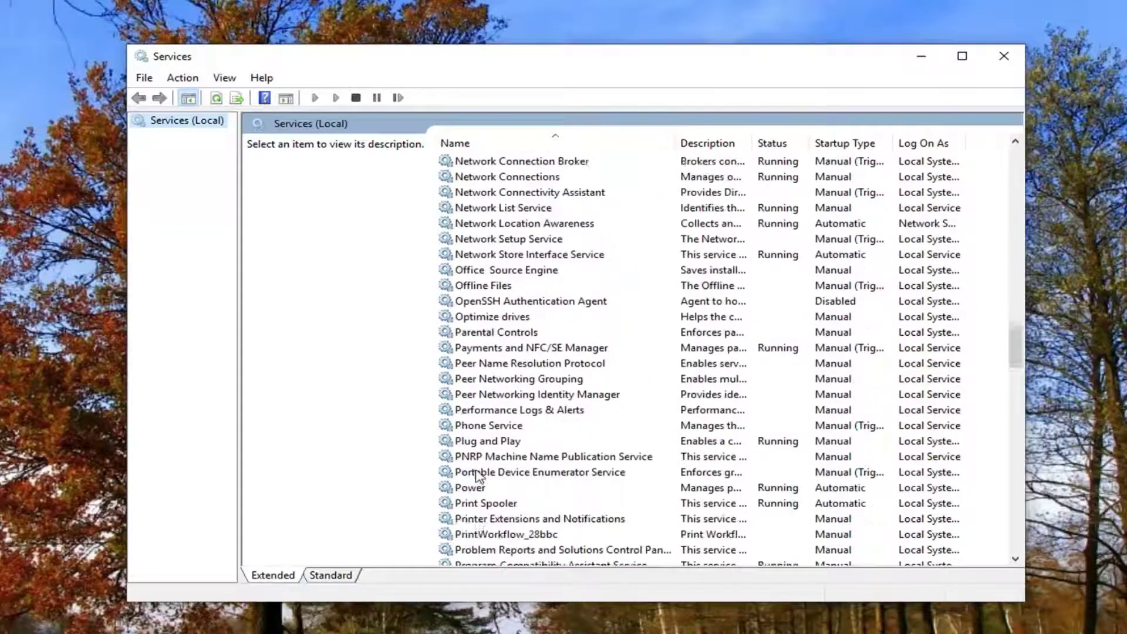
{"action": "scroll", "coordinate": [477, 475], "scroll_direction": "down", "scroll_amount": 1}
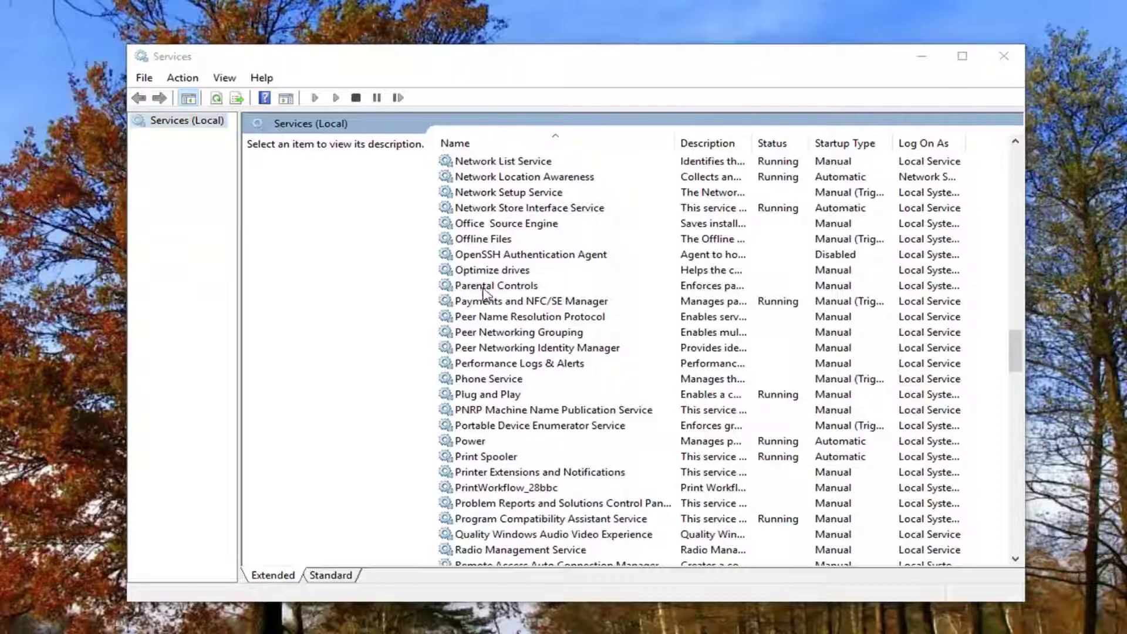
{"action": "scroll", "coordinate": [487, 311], "scroll_direction": "down", "scroll_amount": 4}
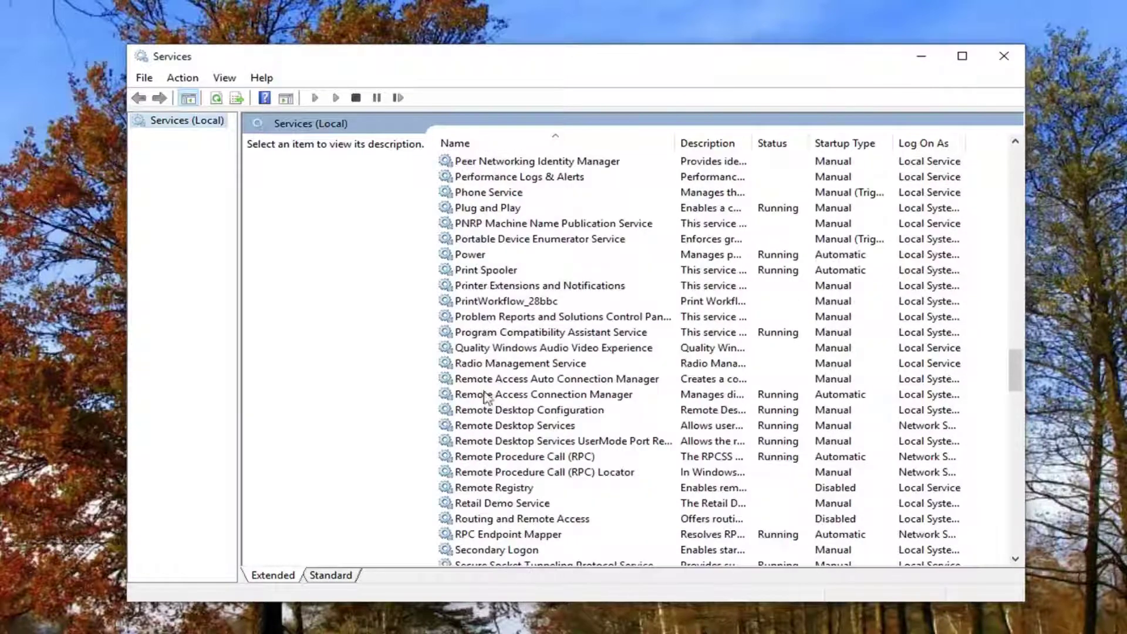
{"action": "left_click", "coordinate": [508, 427]}
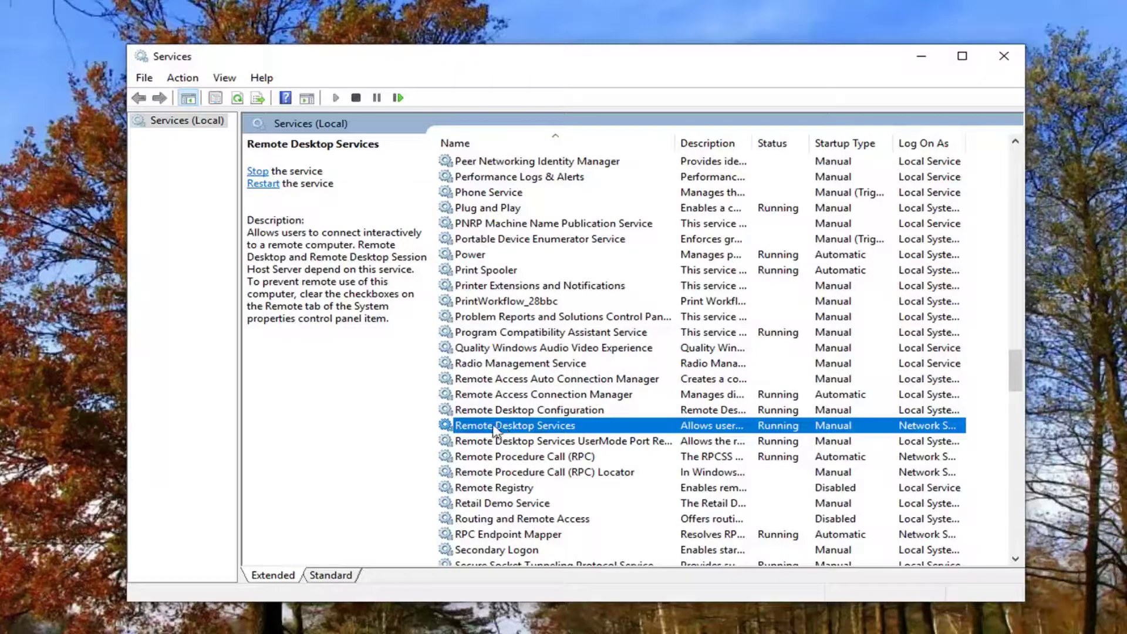
Restart Remote Desktop Services, agreeing to also restart UserMode Port Redirector.
{"action": "left_click", "coordinate": [264, 185]}
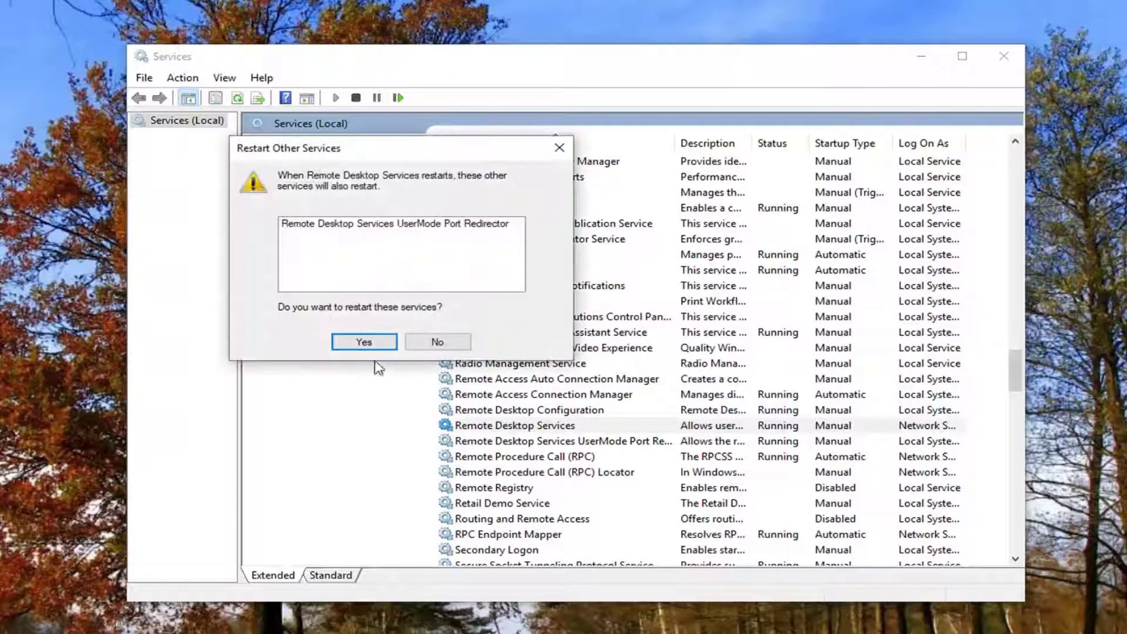
{"action": "left_click", "coordinate": [366, 343]}
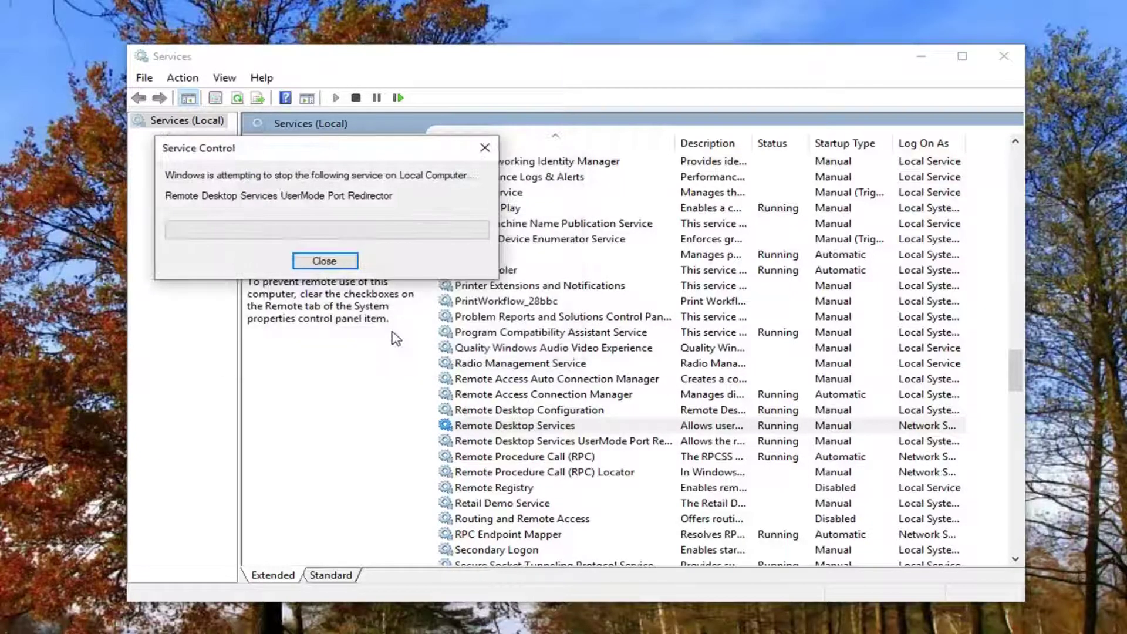